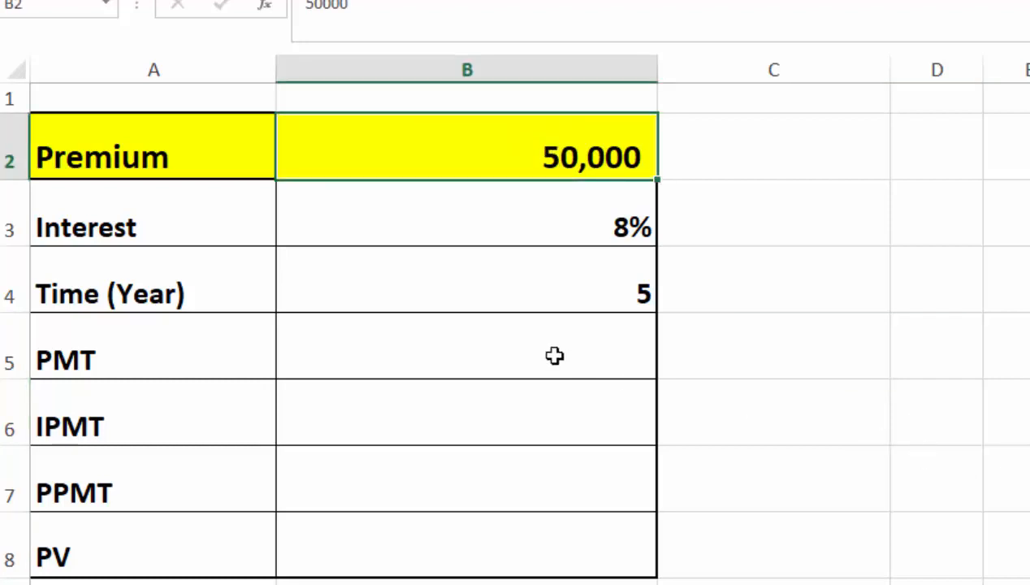
{"action": "left_click", "coordinate": [490, 226]}
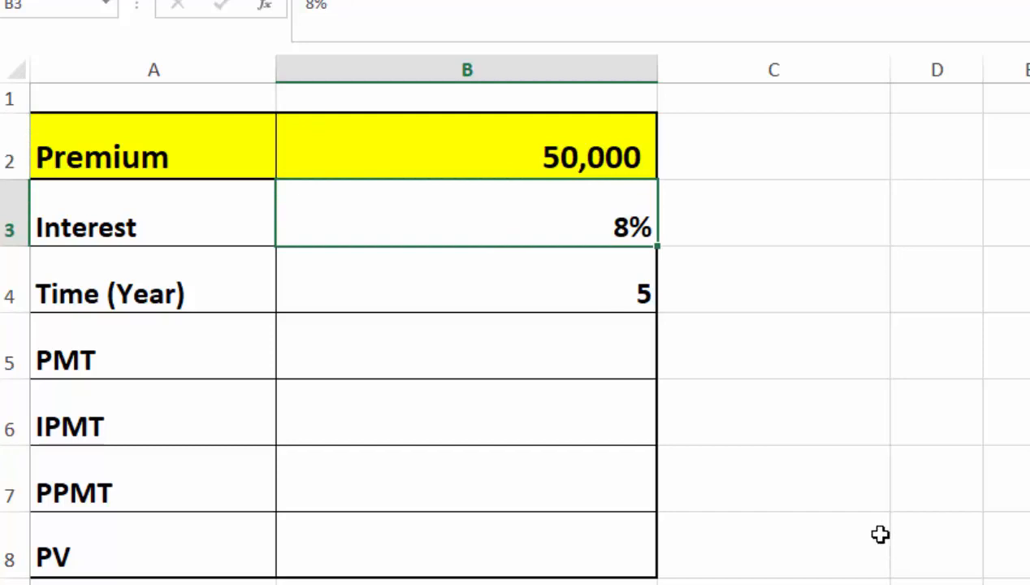
{"action": "left_click", "coordinate": [506, 341]}
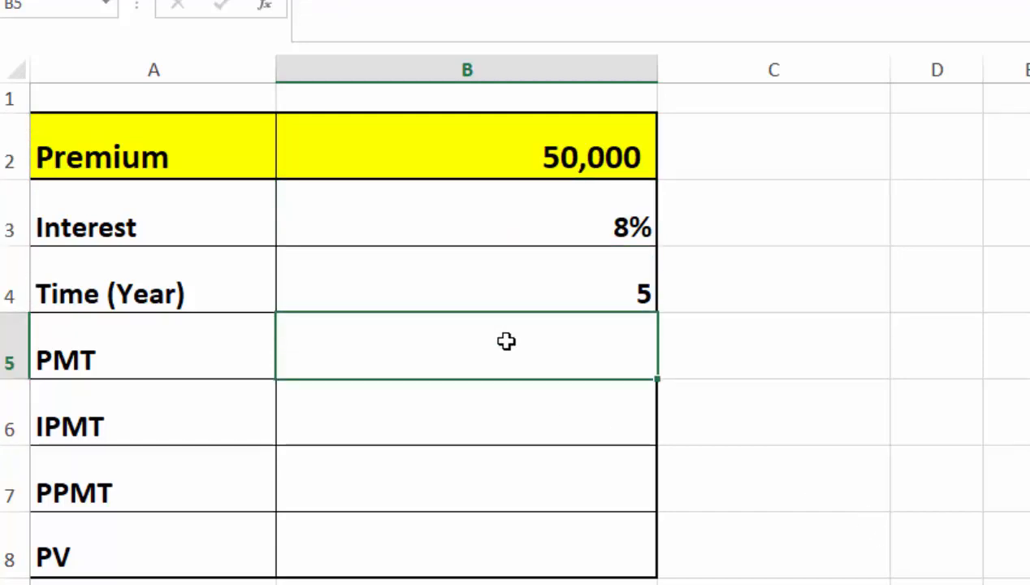
{"action": "left_click", "coordinate": [438, 416]}
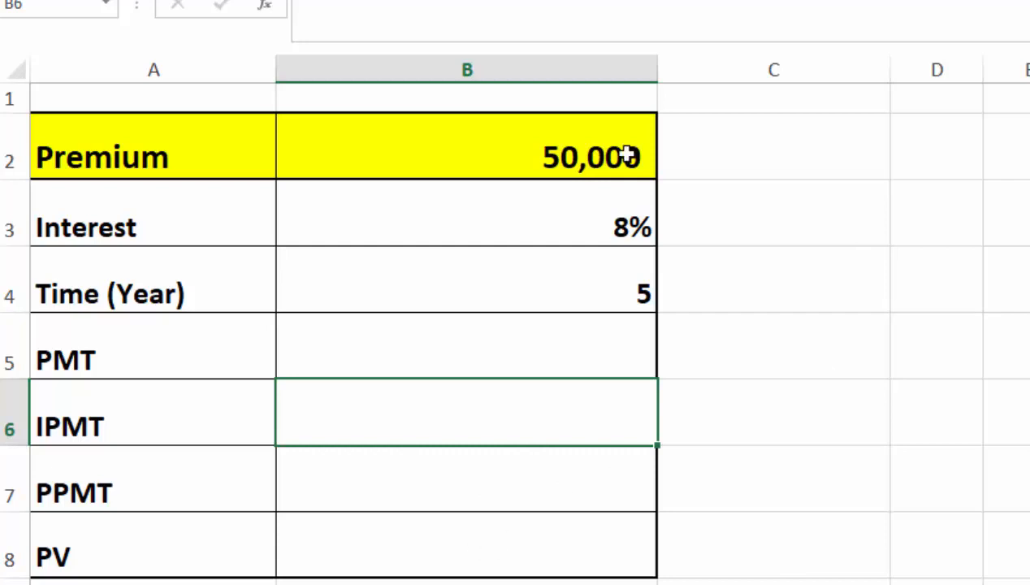
{"action": "left_click", "coordinate": [562, 154]}
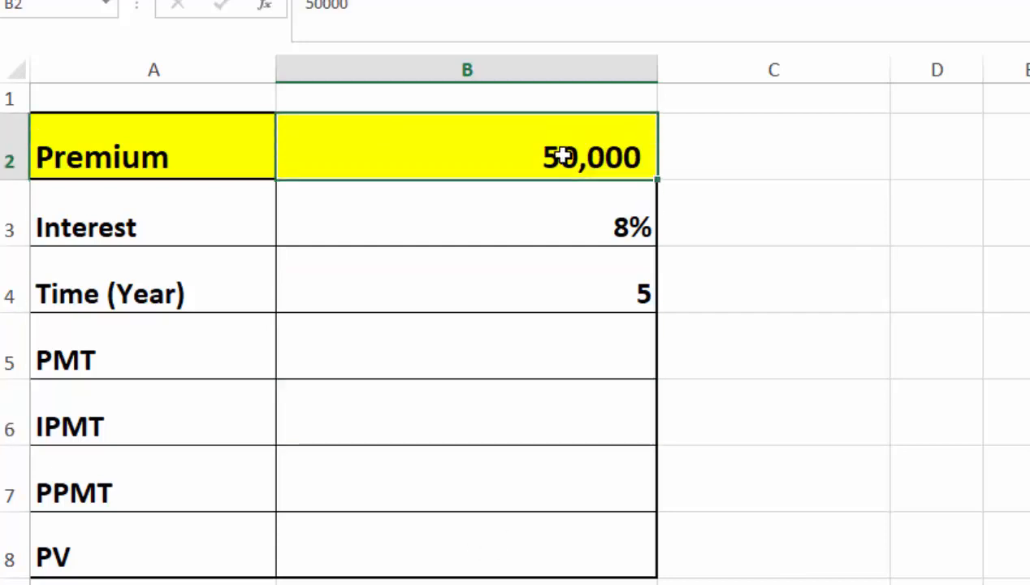
{"action": "left_click", "coordinate": [446, 560]}
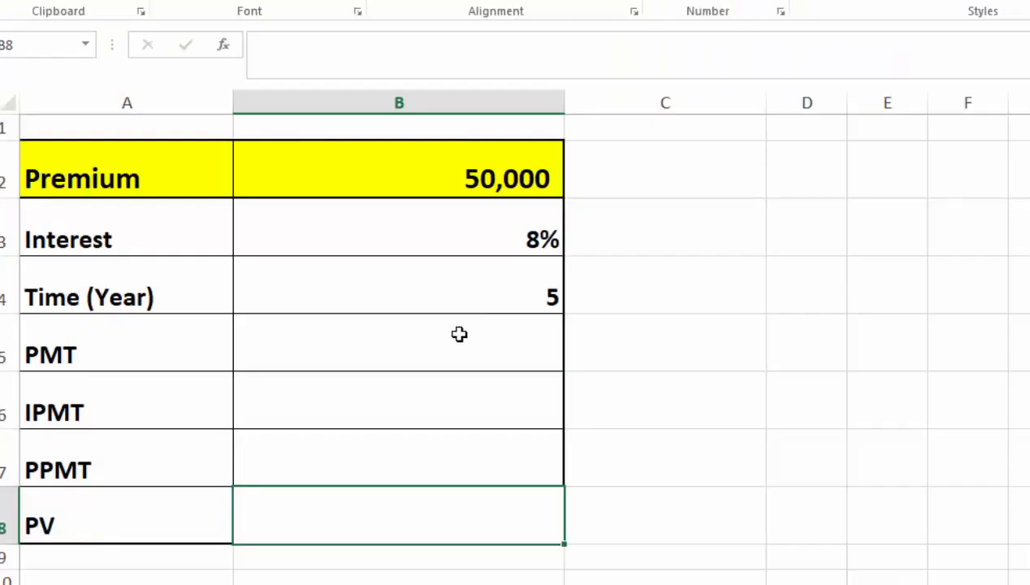
Calculate the monthly payment in B5 with =PMT(B3/12,B4*12,B2), referencing the interest, time and premium cells
{"action": "left_click", "coordinate": [458, 333]}
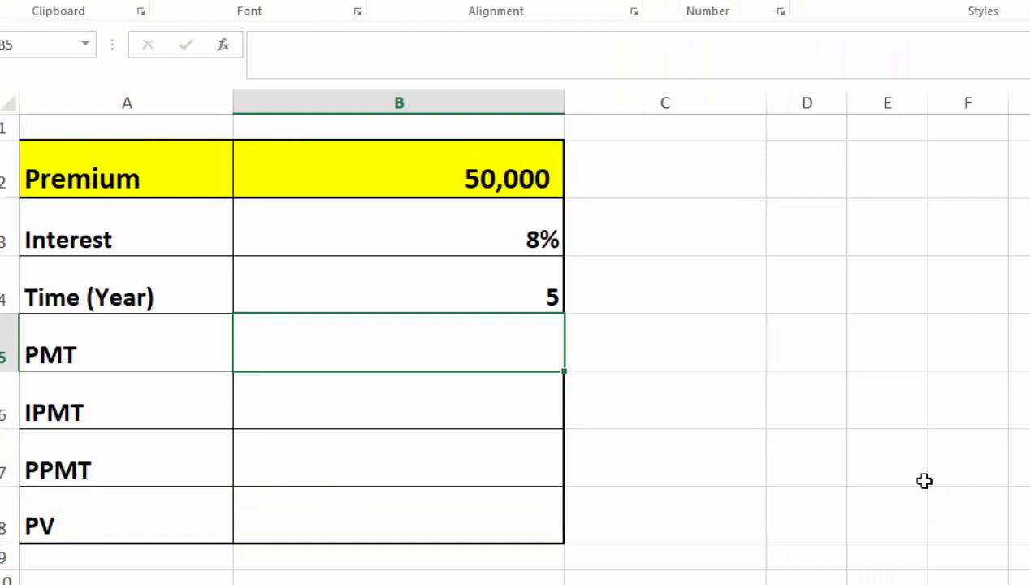
{"action": "type", "text": "="}
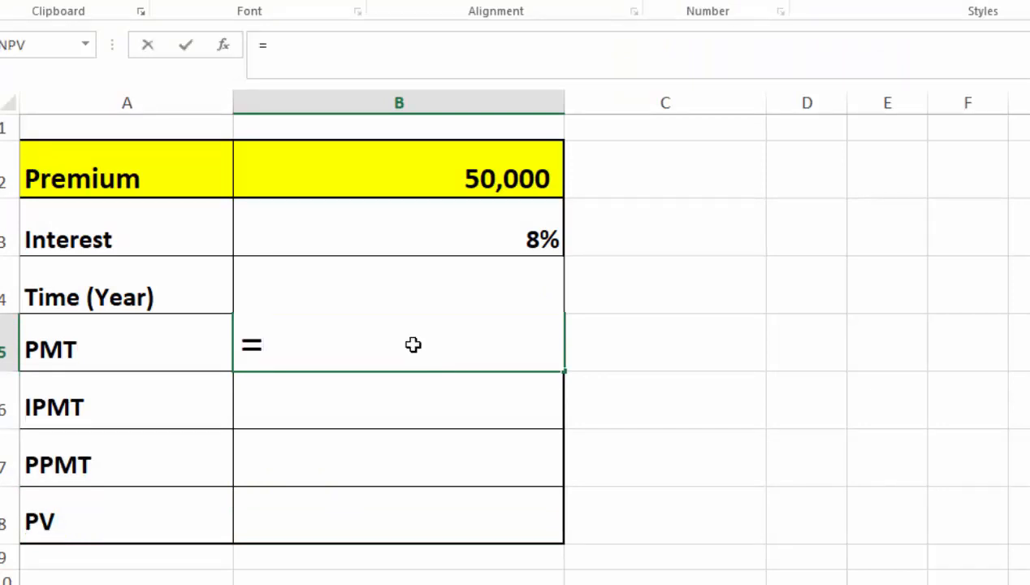
{"action": "type", "text": "PMT("}
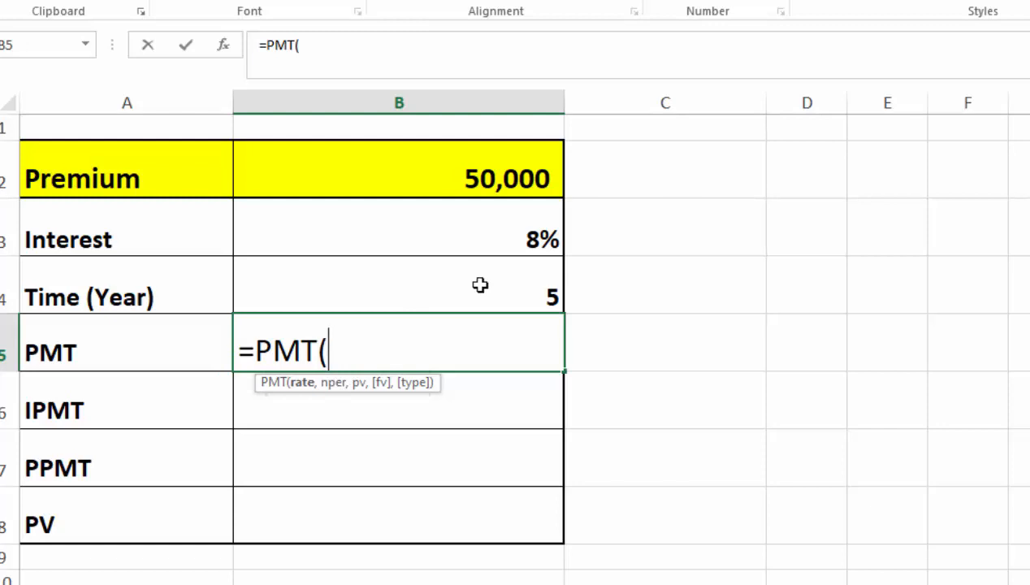
{"action": "left_click", "coordinate": [516, 232]}
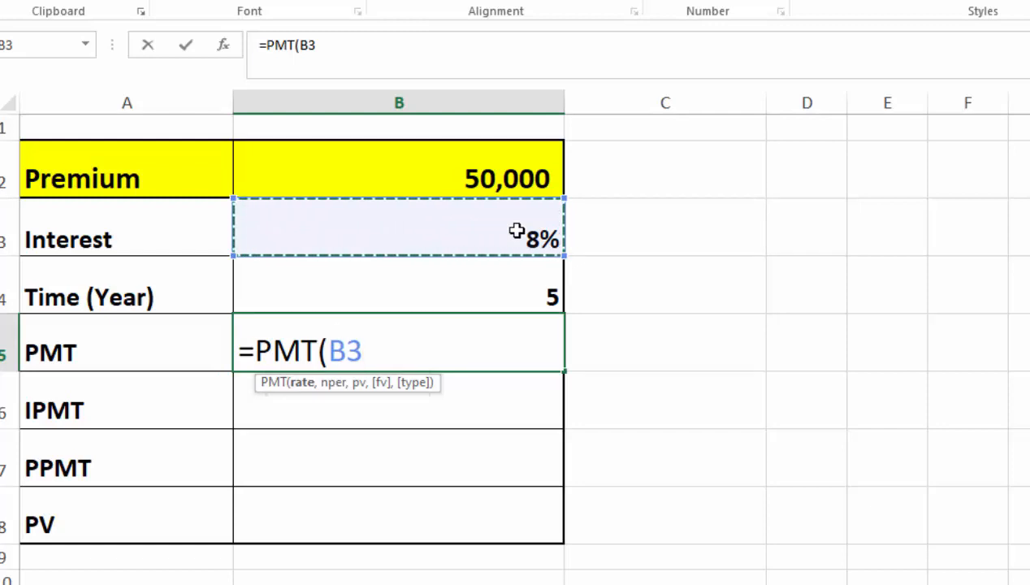
{"action": "type", "text": "/"}
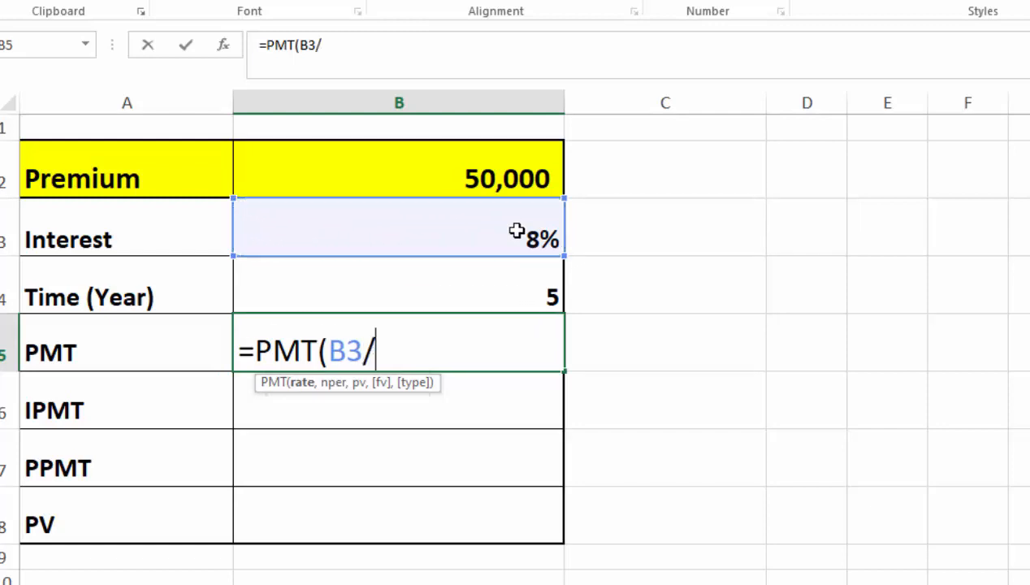
{"action": "type", "text": "12"}
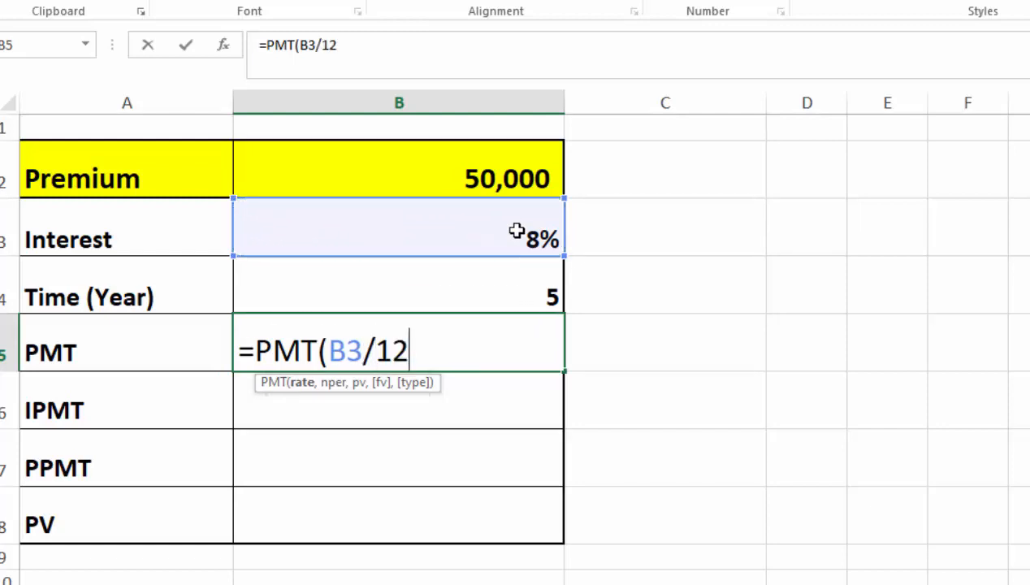
{"action": "type", "text": ","}
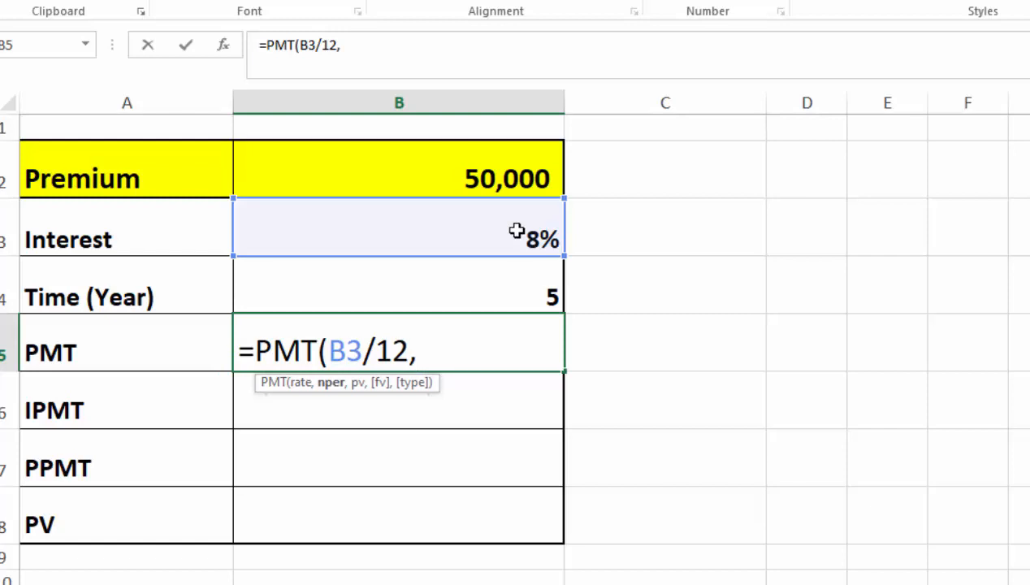
{"action": "left_click", "coordinate": [497, 293]}
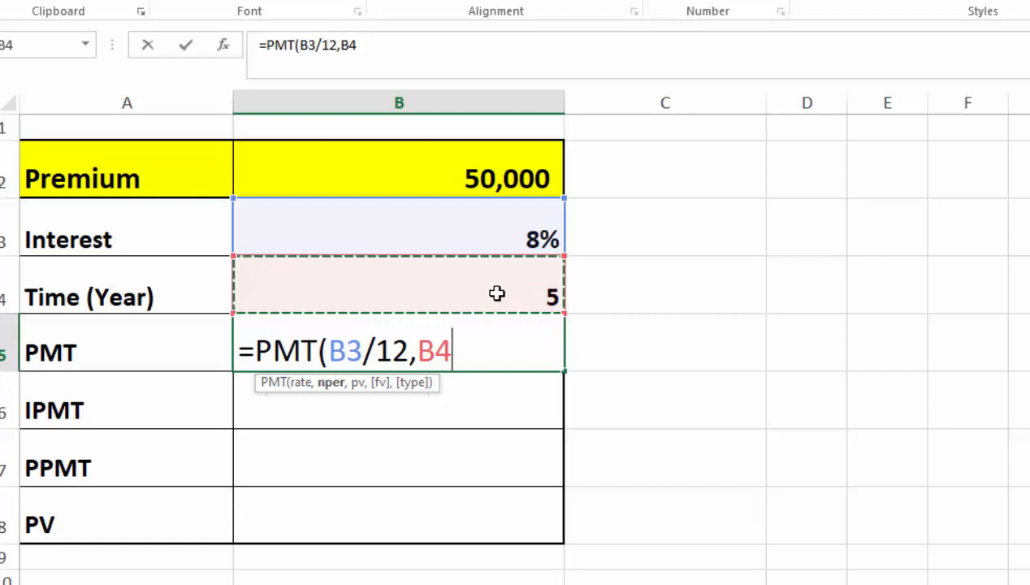
{"action": "type", "text": "*"}
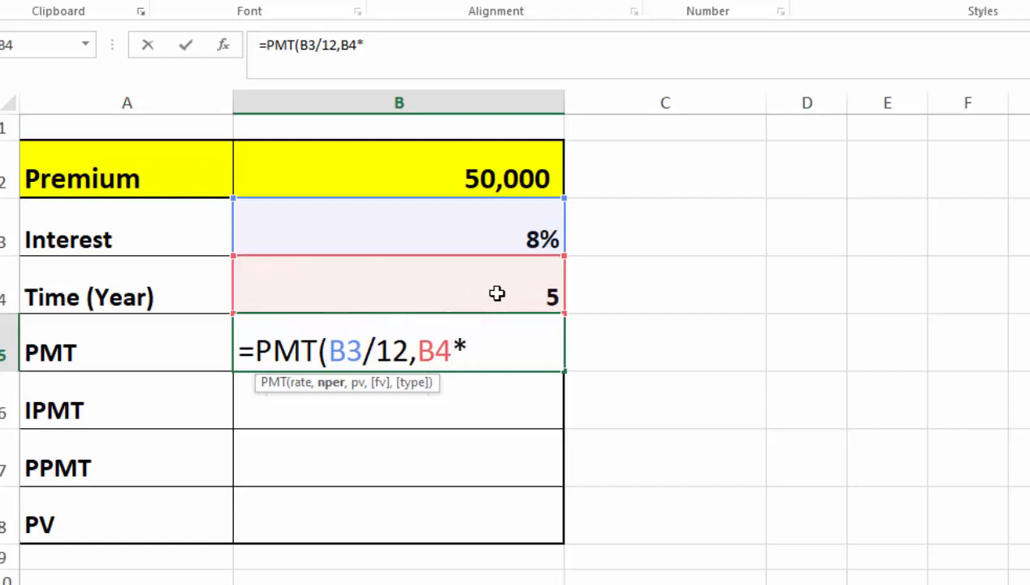
{"action": "type", "text": "12,"}
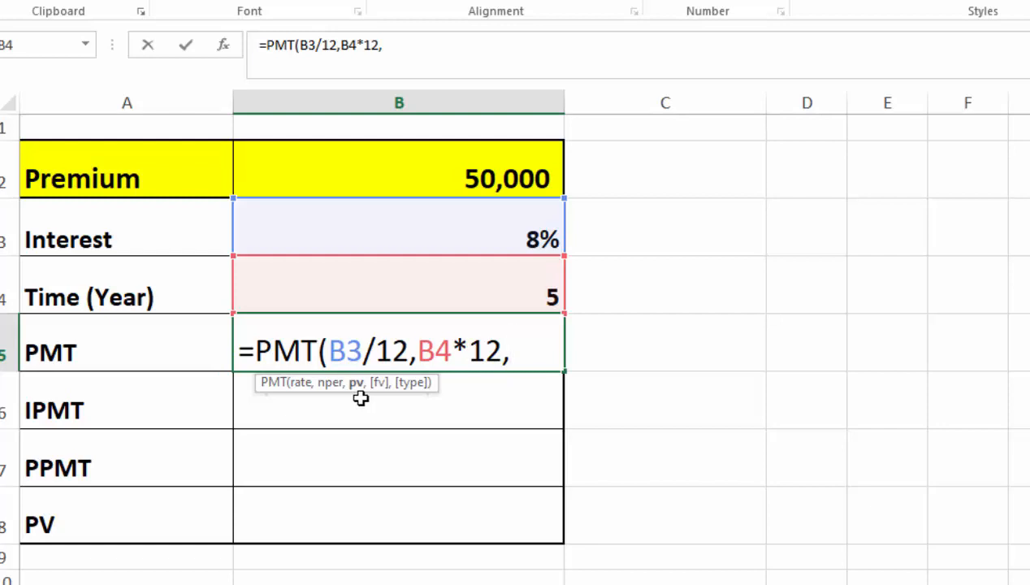
{"action": "left_click", "coordinate": [461, 178]}
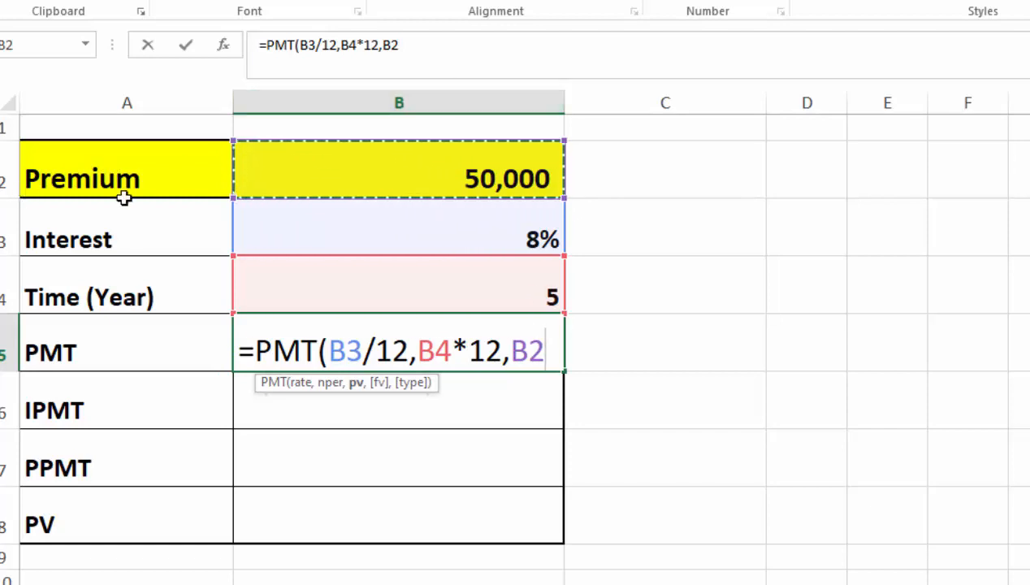
{"action": "type", "text": ")"}
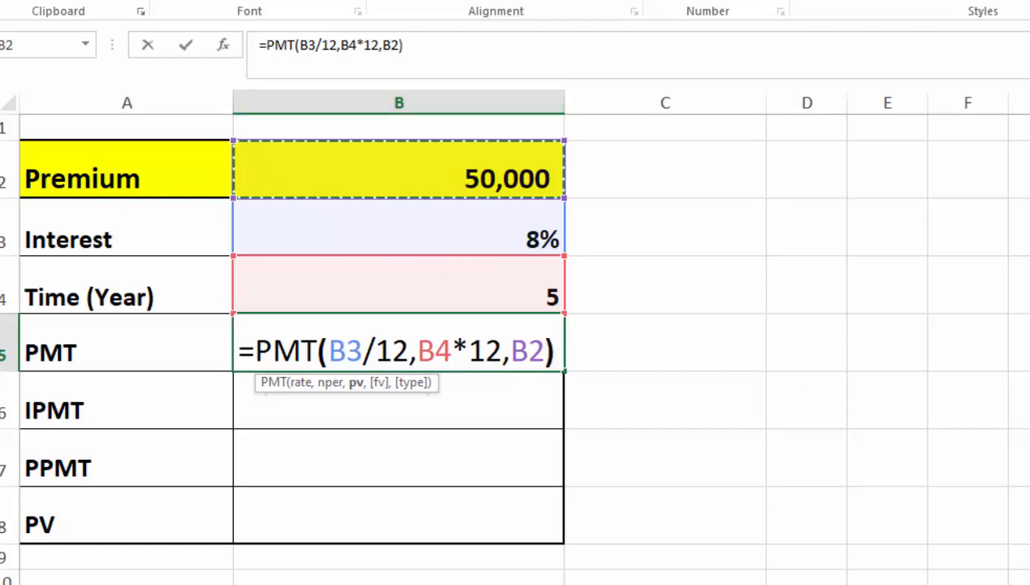
{"action": "key", "text": "Return"}
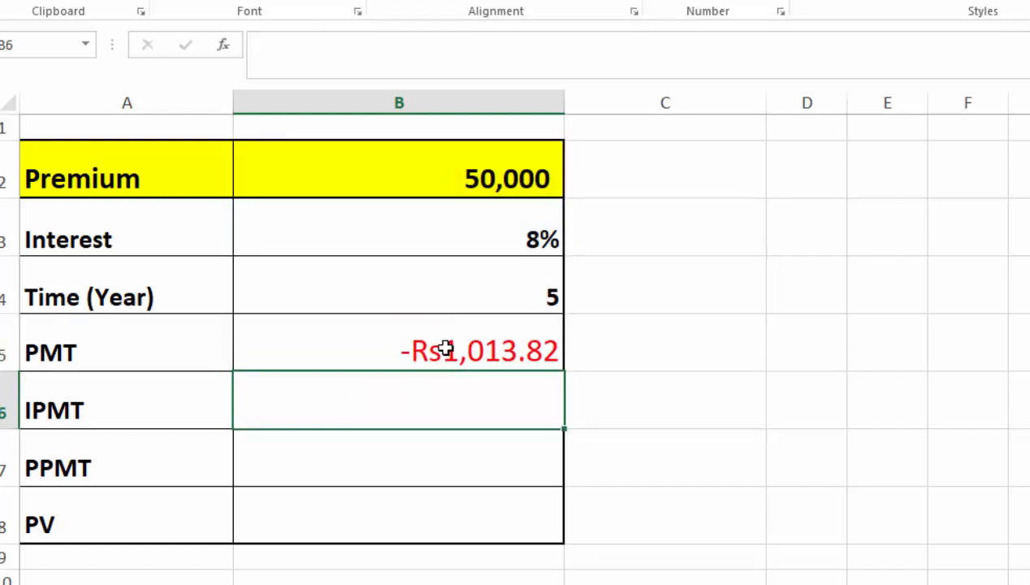
Negate the payment formula in B5 so that it reads =-PMT(B3/12,B4*12,B2)
{"action": "left_click", "coordinate": [494, 336]}
{"action": "double_click", "coordinate": [455, 345]}
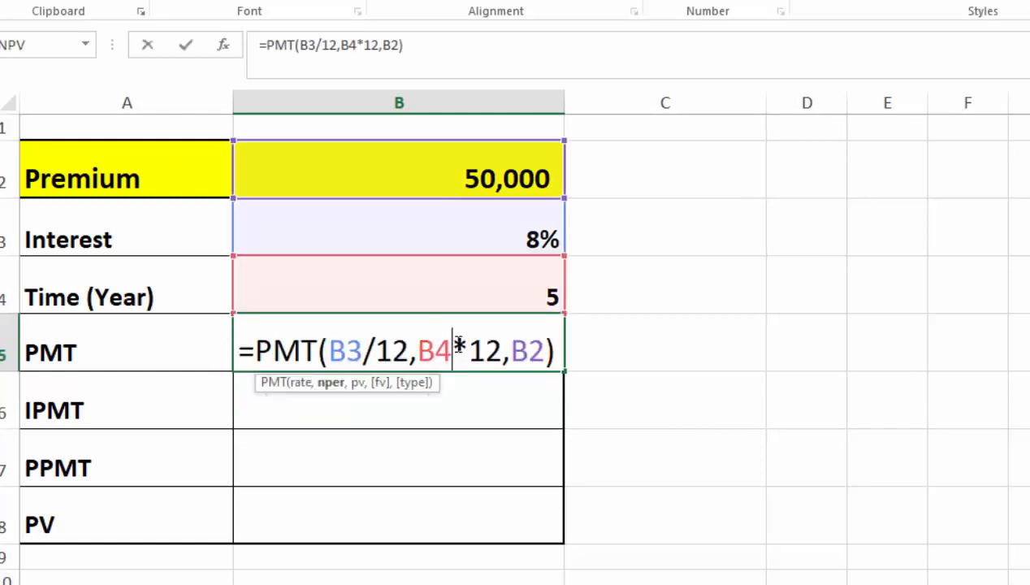
{"action": "left_click", "coordinate": [254, 351]}
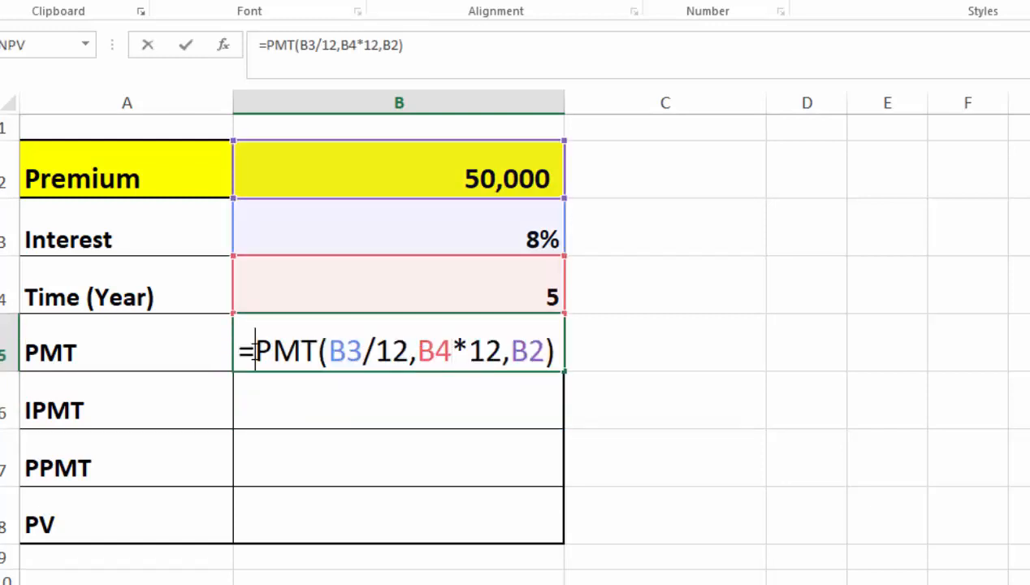
{"action": "type", "text": "-"}
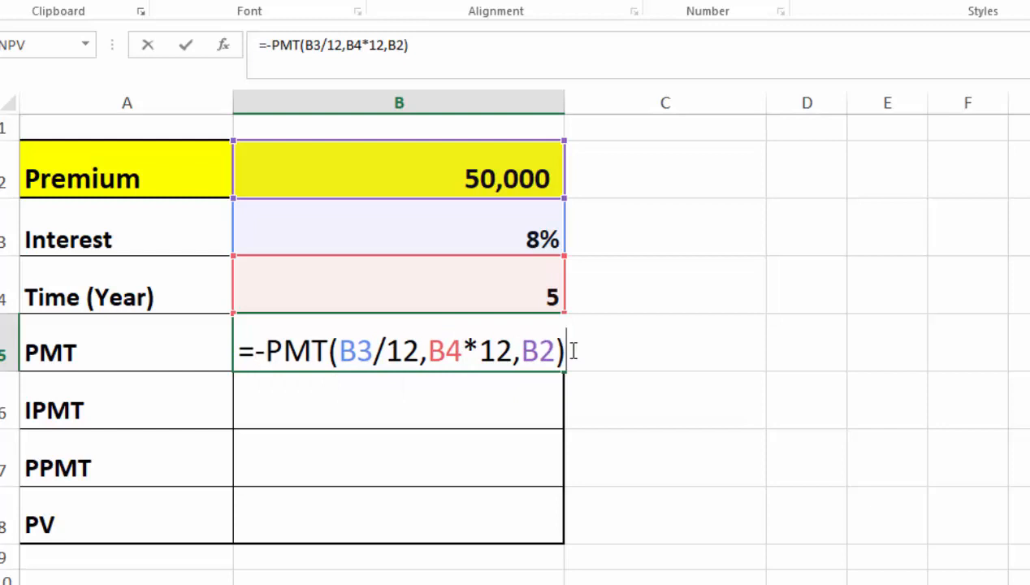
{"action": "key", "text": "Return"}
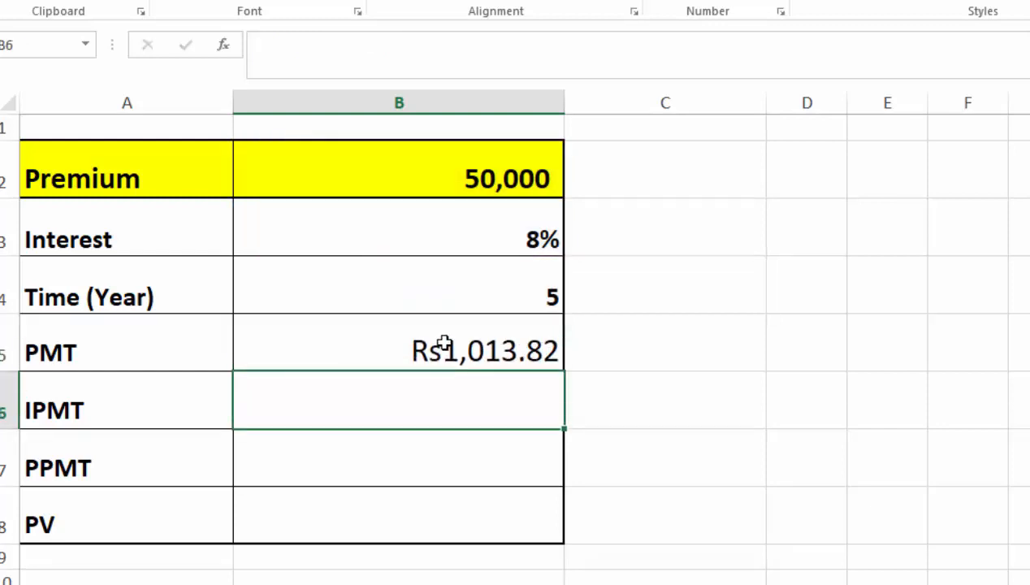
Switch the result cells B5:B8 to the General number format and reduce their decimal places
{"action": "left_click_drag", "start_coordinate": [444, 344], "coordinate": [431, 514]}
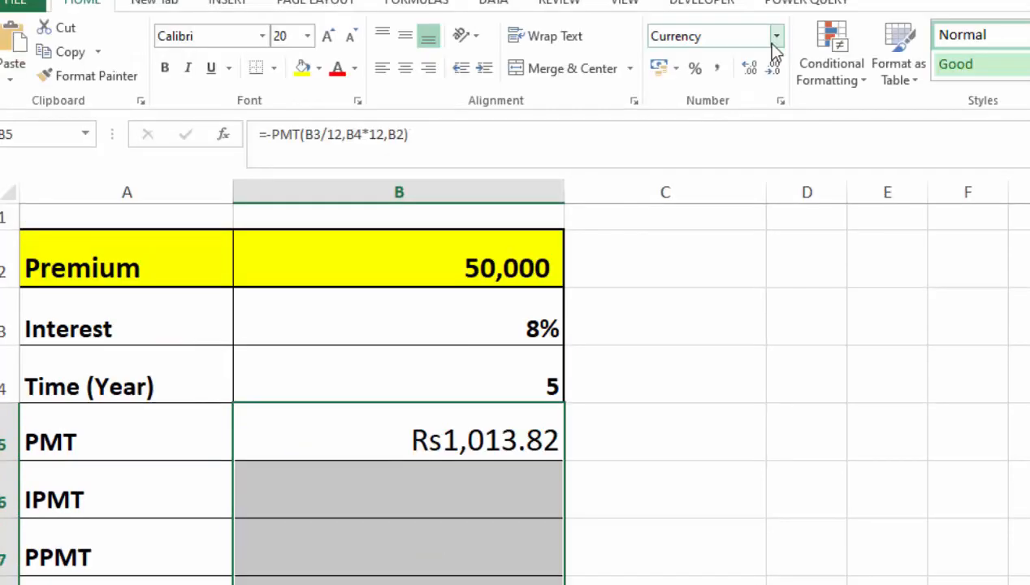
{"action": "left_click", "coordinate": [776, 35]}
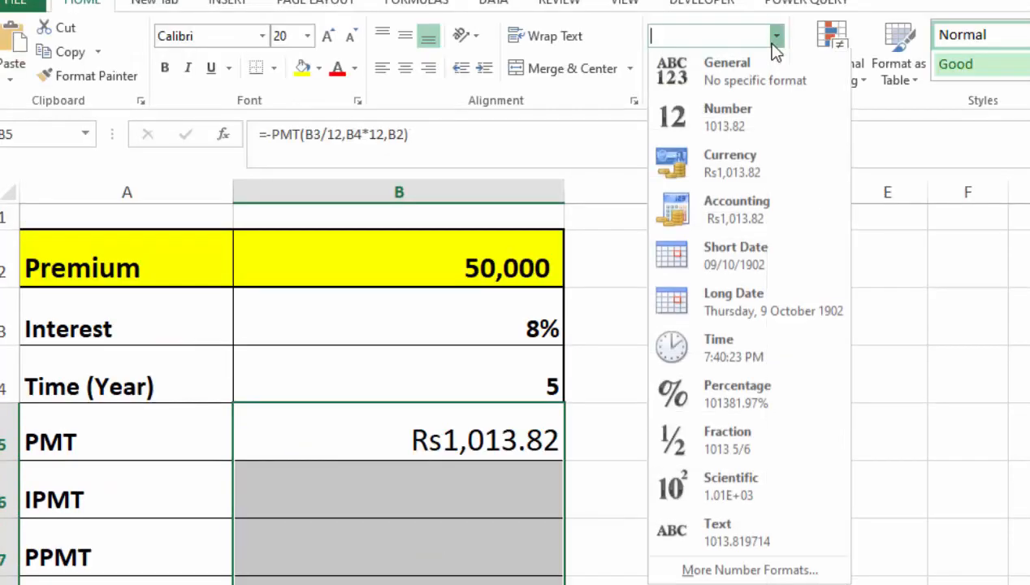
{"action": "left_click", "coordinate": [738, 72]}
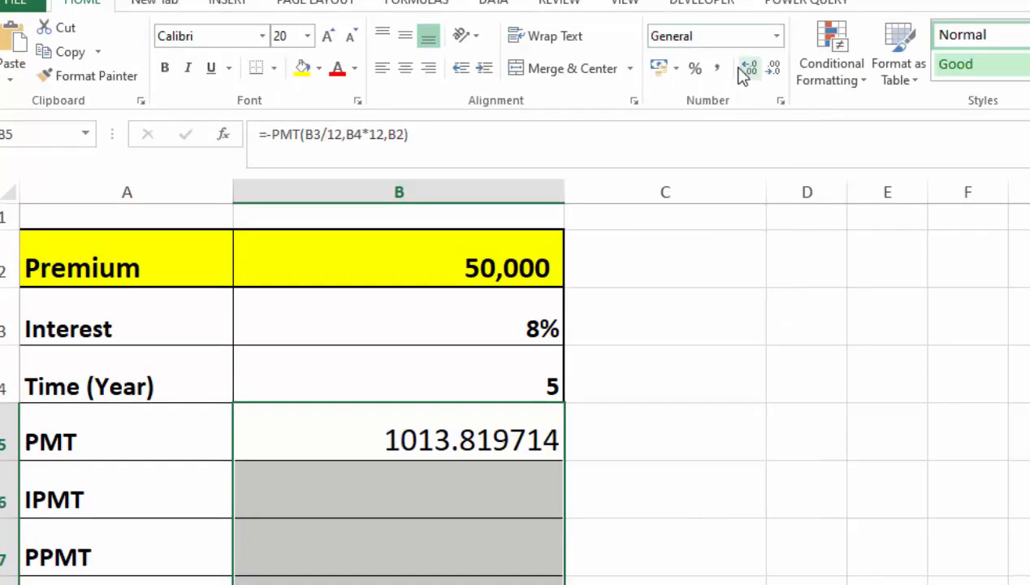
{"action": "left_click", "coordinate": [772, 70]}
{"action": "left_click", "coordinate": [772, 70]}
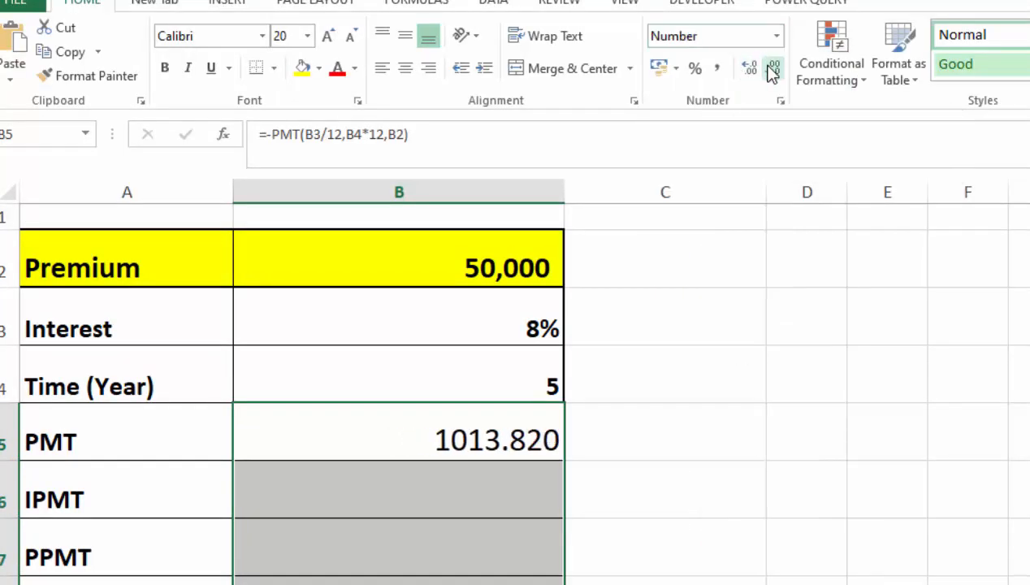
{"action": "left_click", "coordinate": [773, 70]}
Apply comma style to the PMT result in B5 and remove its decimal places
{"action": "left_click", "coordinate": [715, 70]}
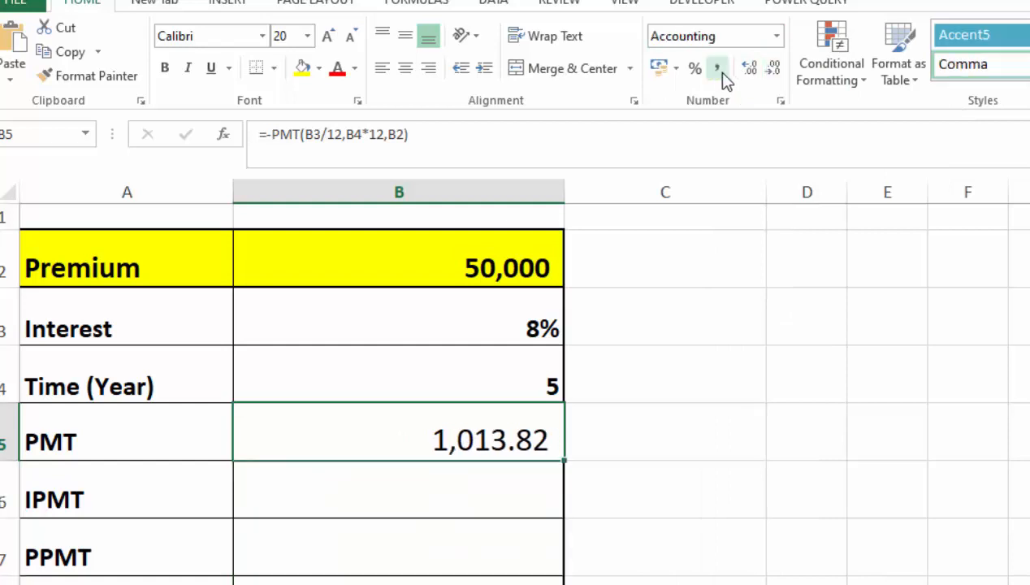
{"action": "left_click", "coordinate": [768, 71]}
{"action": "left_click", "coordinate": [768, 72]}
{"action": "left_click", "coordinate": [778, 570]}
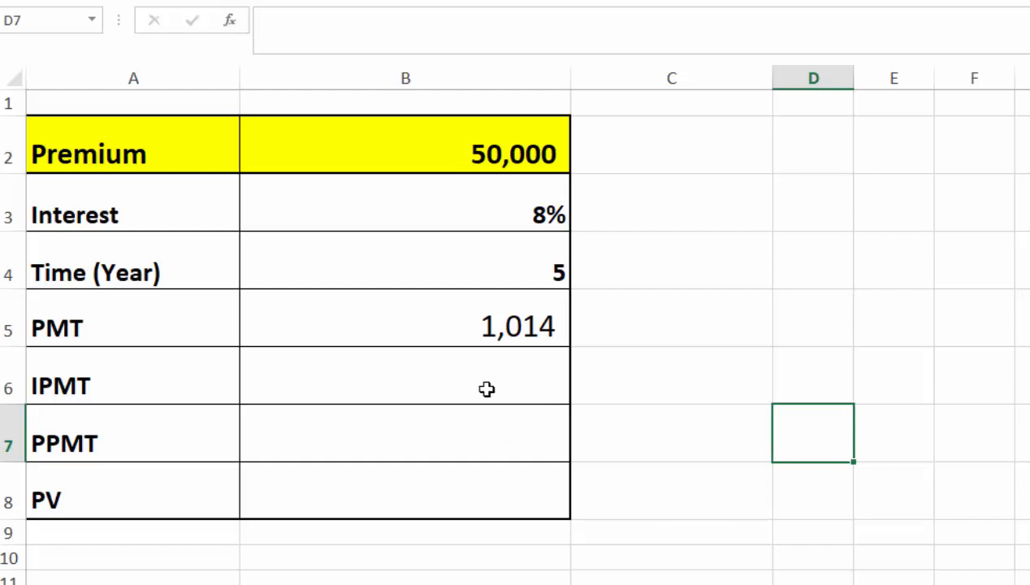
{"action": "left_click", "coordinate": [520, 382]}
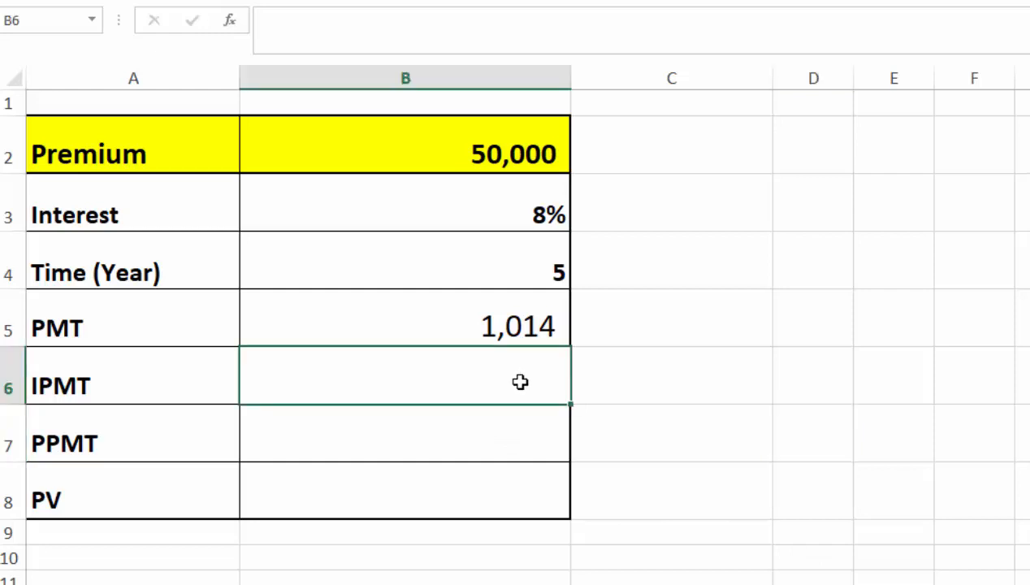
{"action": "type", "text": "=IMPT"}
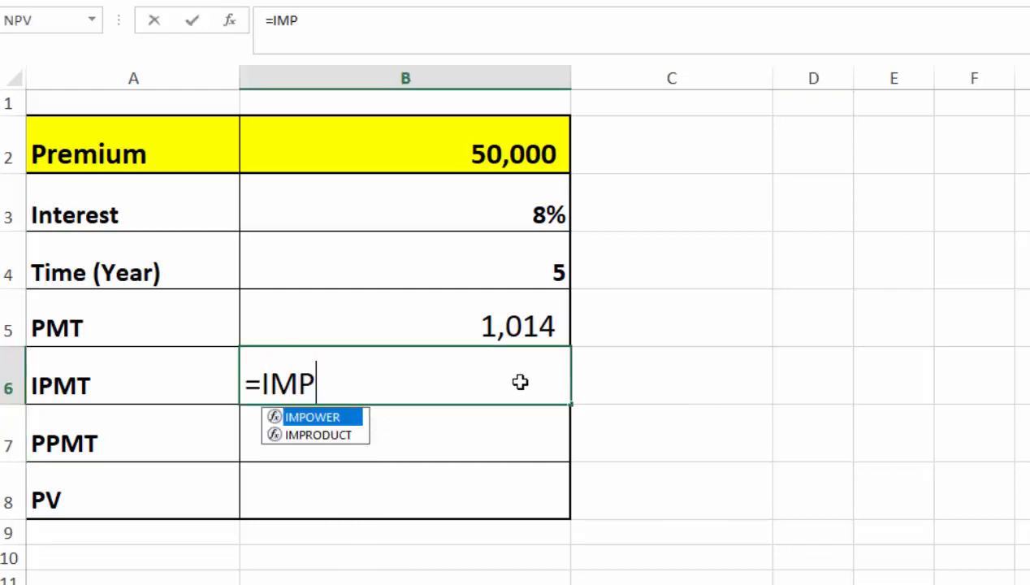
{"action": "key", "text": "BackSpace"}
{"action": "key", "text": "BackSpace"}
{"action": "key", "text": "BackSpace"}
{"action": "type", "text": "PM"}
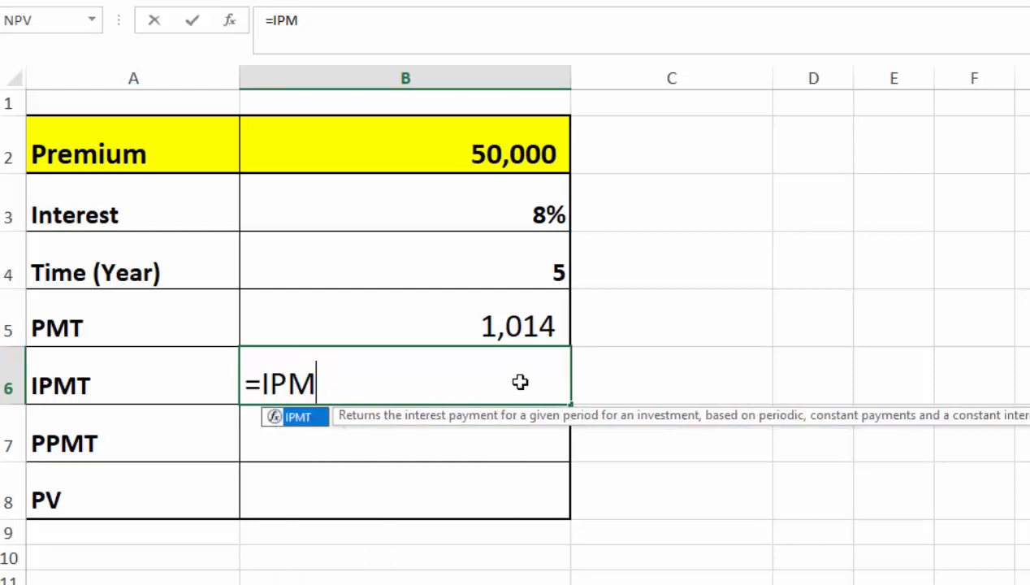
{"action": "type", "text": "T("}
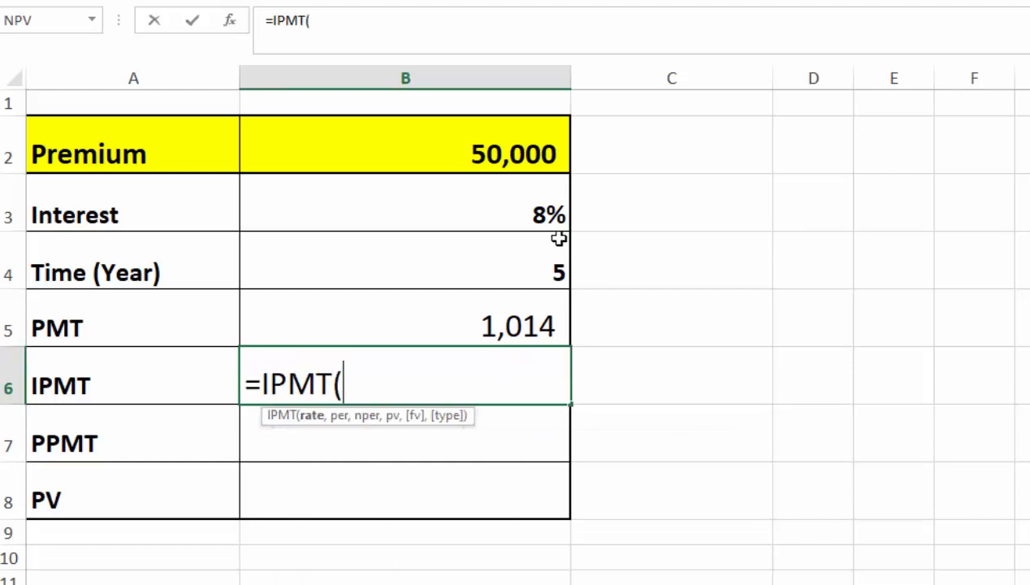
{"action": "left_click", "coordinate": [516, 208]}
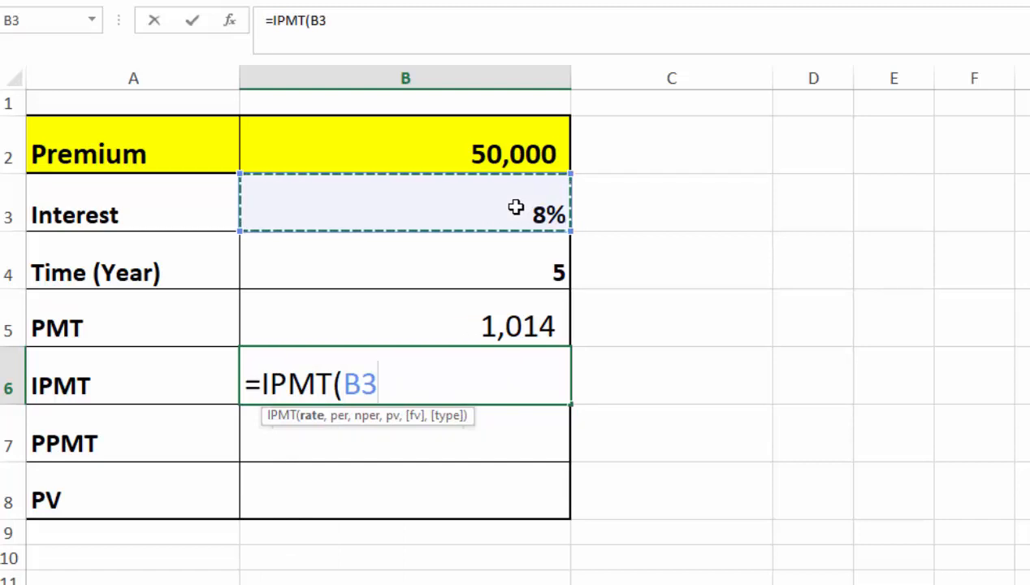
{"action": "type", "text": "/12,"}
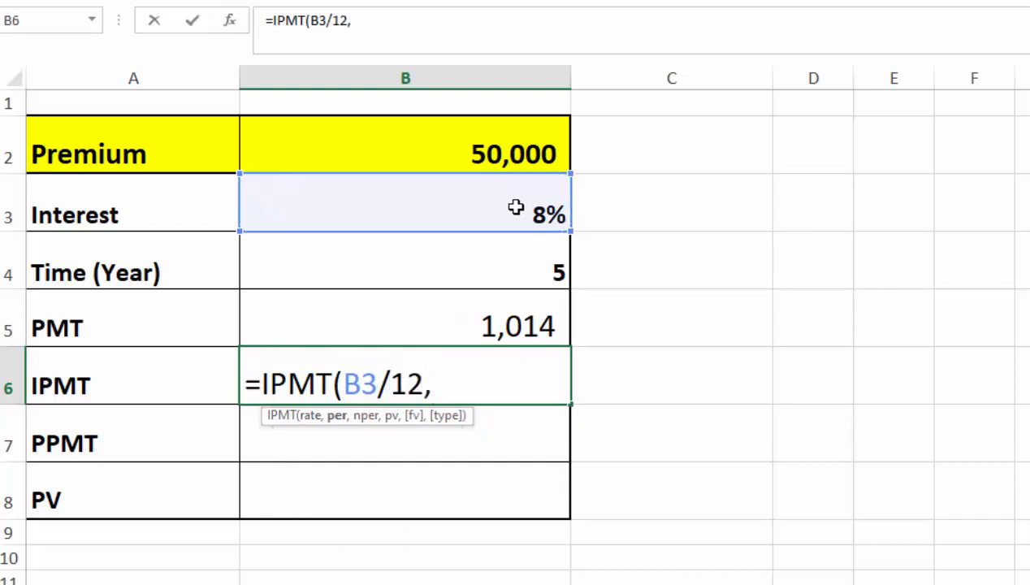
{"action": "key", "text": "Escape"}
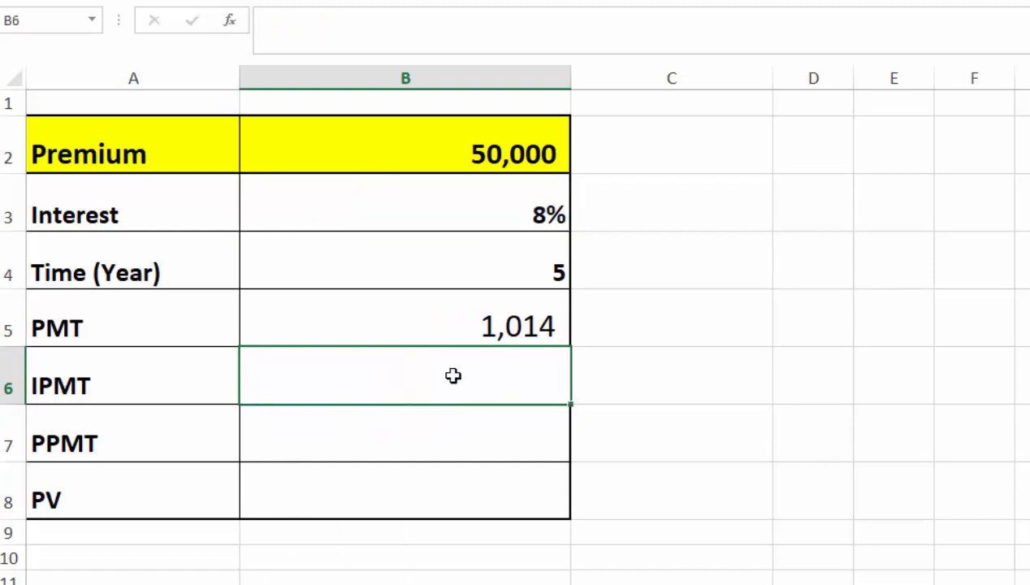
Calculate the first month's interest payment in B6 with =IPMT(B3/12,1,B4*12,B2), referencing the interest, time and premium cells
{"action": "double_click", "coordinate": [452, 375]}
{"action": "type", "text": "="}
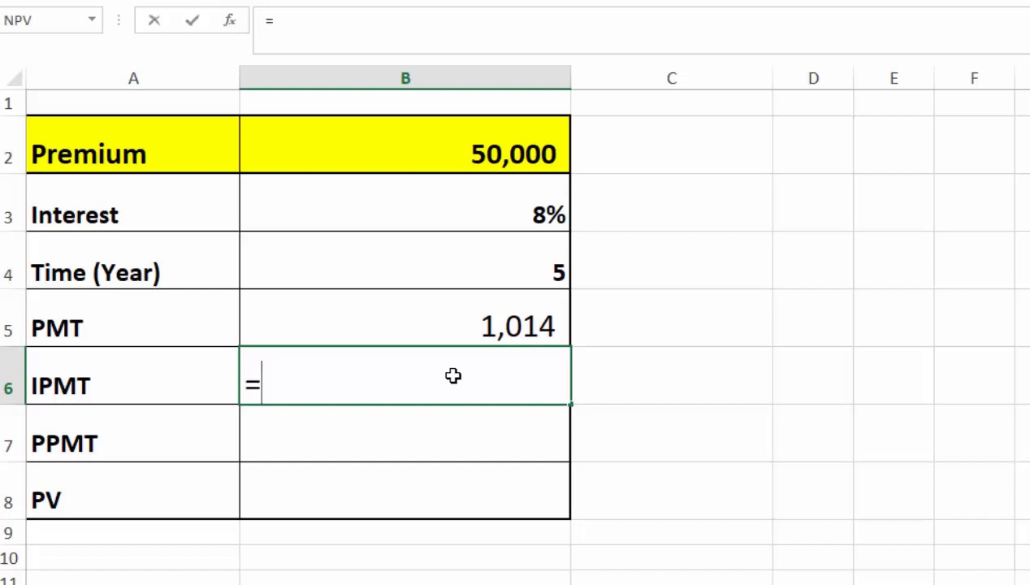
{"action": "type", "text": "IPMT("}
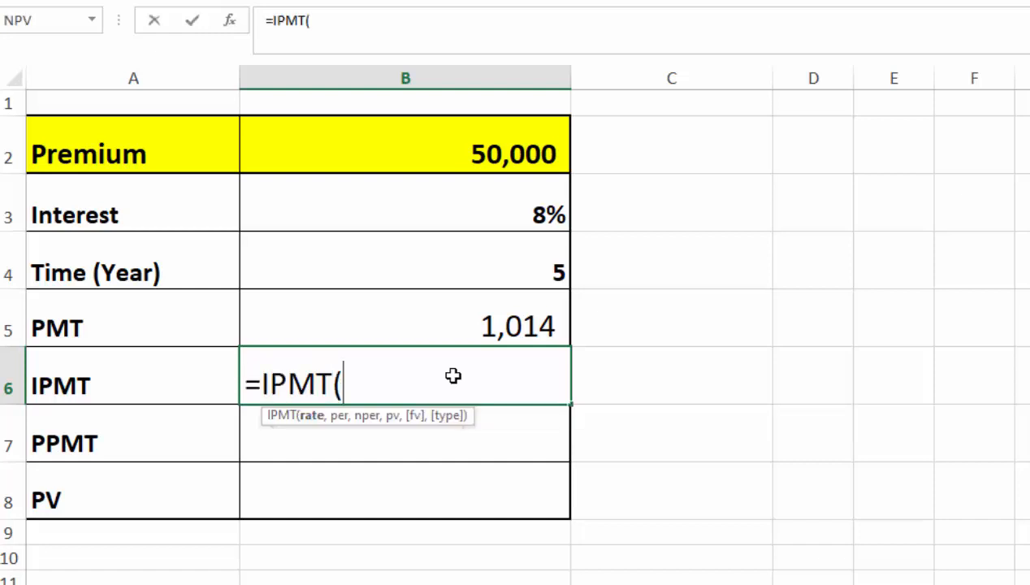
{"action": "left_click", "coordinate": [483, 213]}
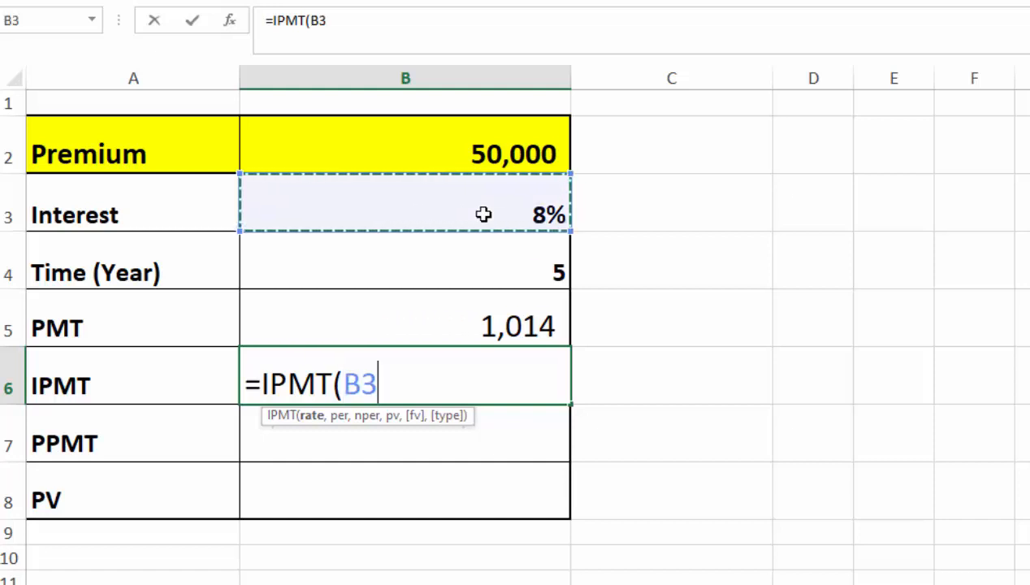
{"action": "type", "text": "/12"}
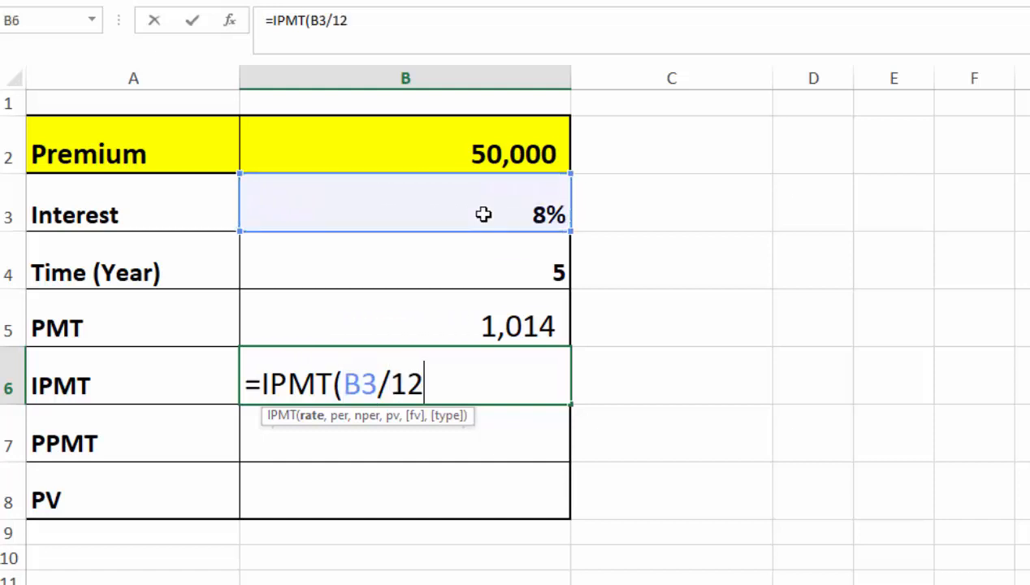
{"action": "type", "text": ","}
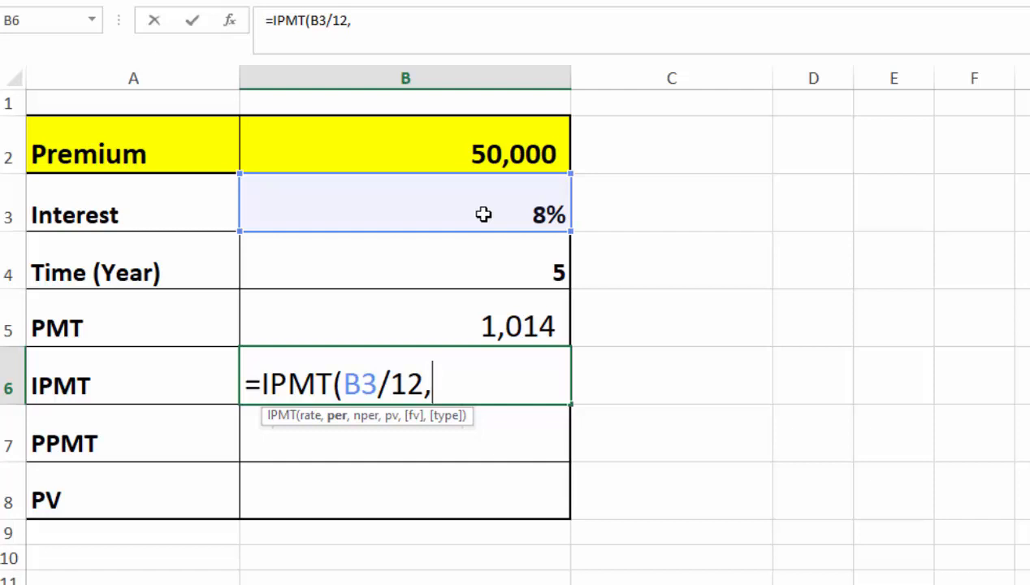
{"action": "type", "text": "1"}
{"action": "type", "text": ","}
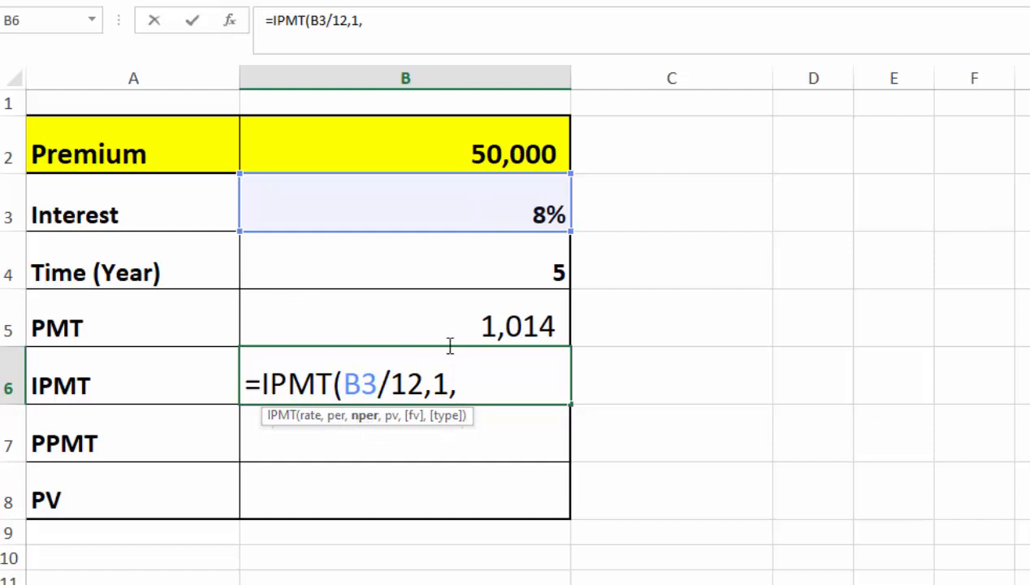
{"action": "left_click", "coordinate": [513, 272]}
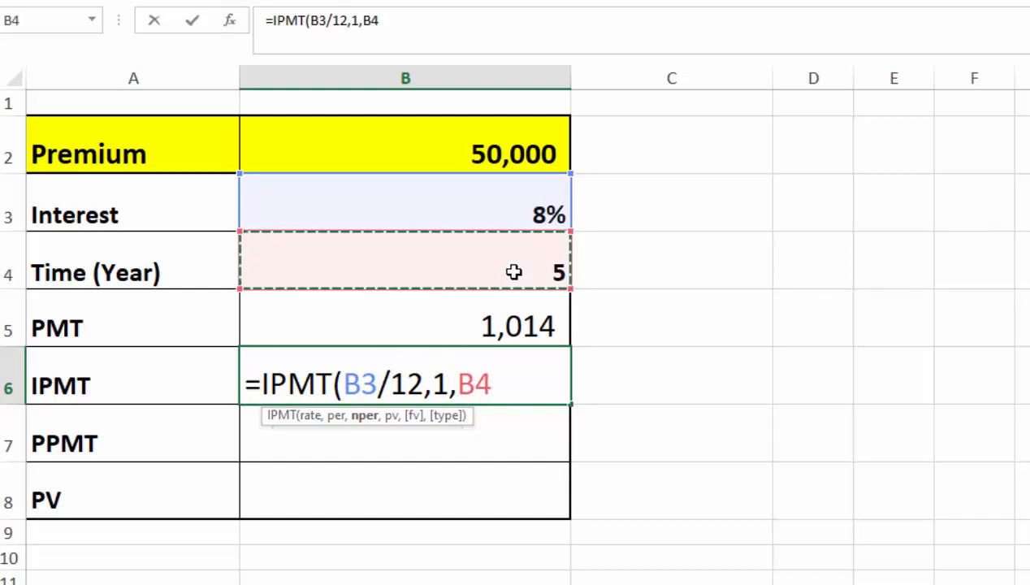
{"action": "type", "text": "*12"}
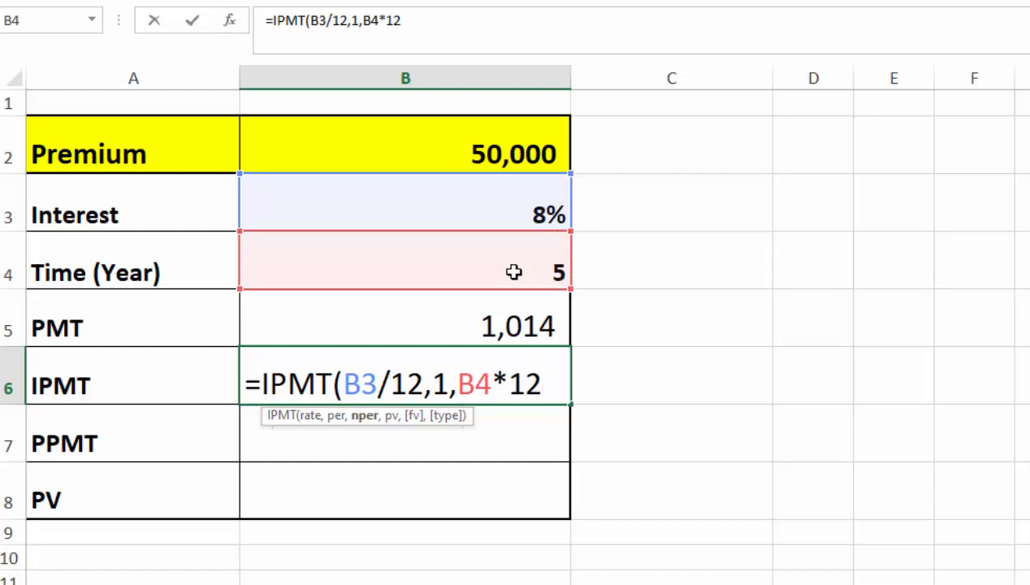
{"action": "type", "text": ","}
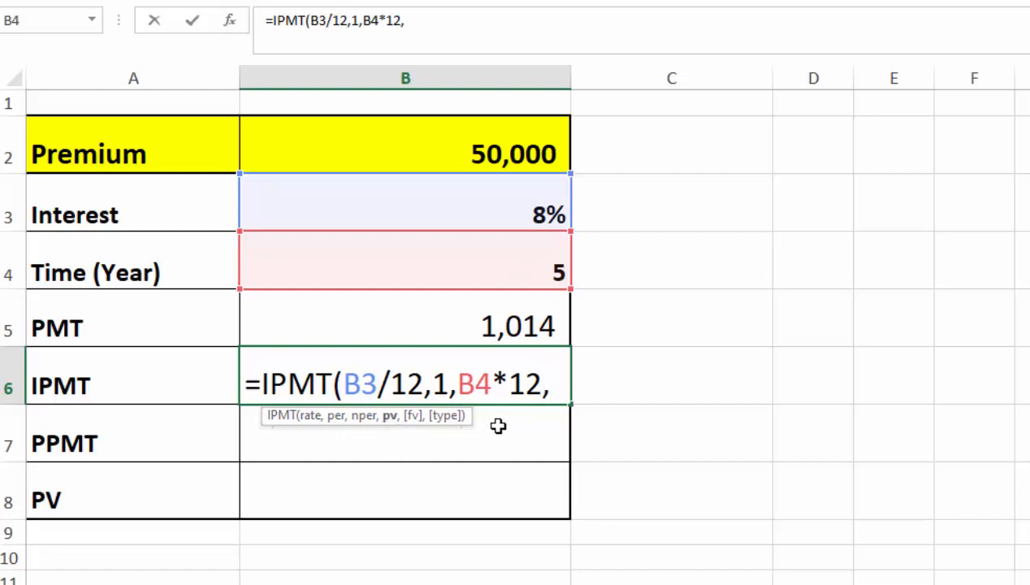
{"action": "left_click", "coordinate": [516, 157]}
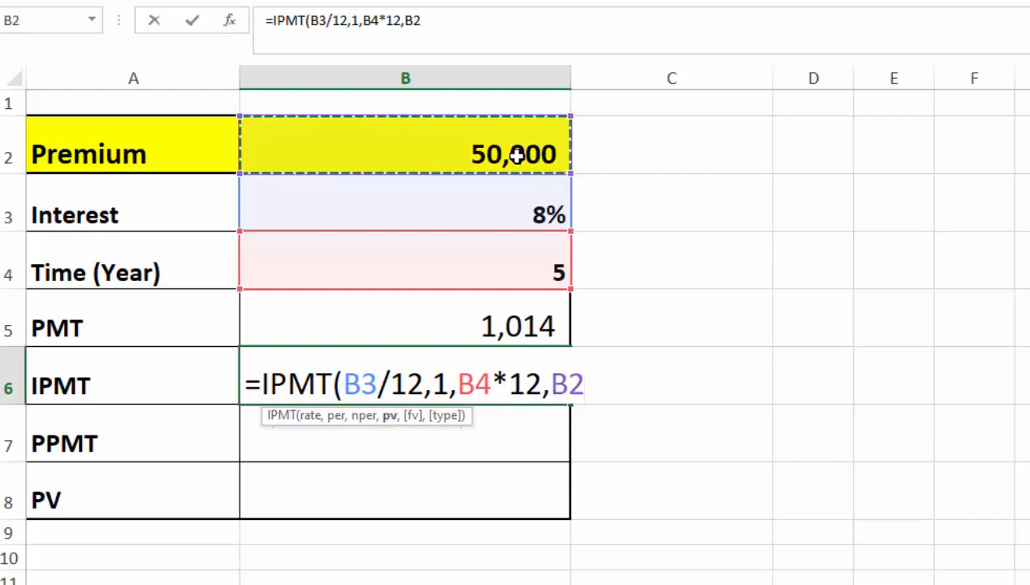
{"action": "type", "text": ")"}
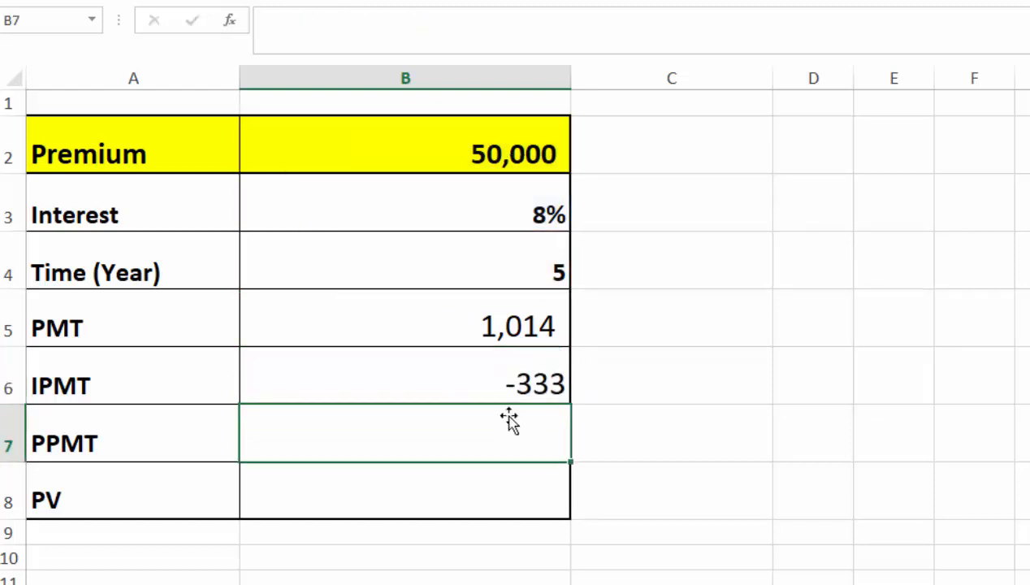
Negate the interest payment formula in B6 so that it reads =-IPMT(B3/12,1,B4*12,B2)
{"action": "double_click", "coordinate": [495, 382]}
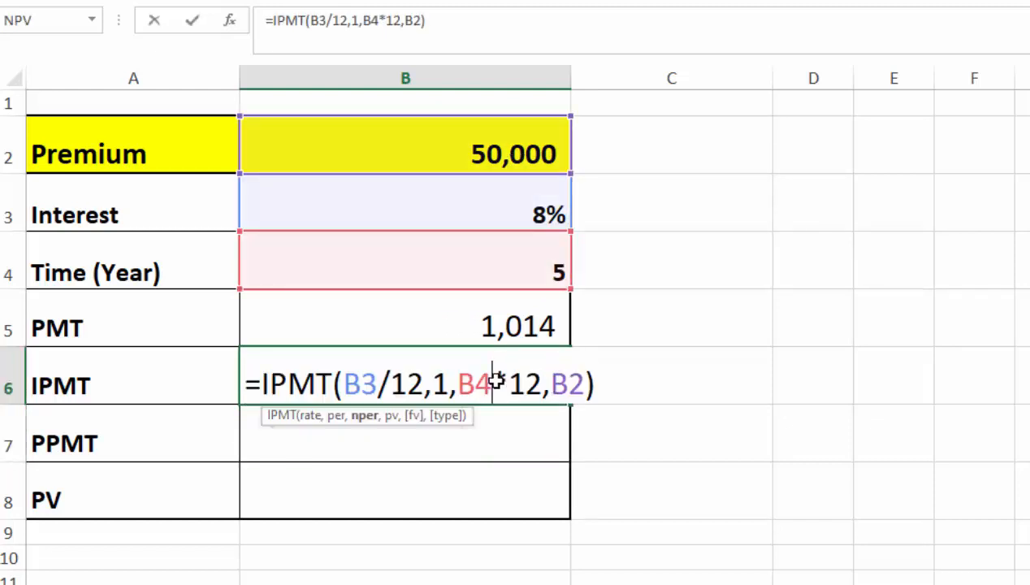
{"action": "key", "text": "Home"}
{"action": "key", "text": "Right"}
{"action": "type", "text": "-"}
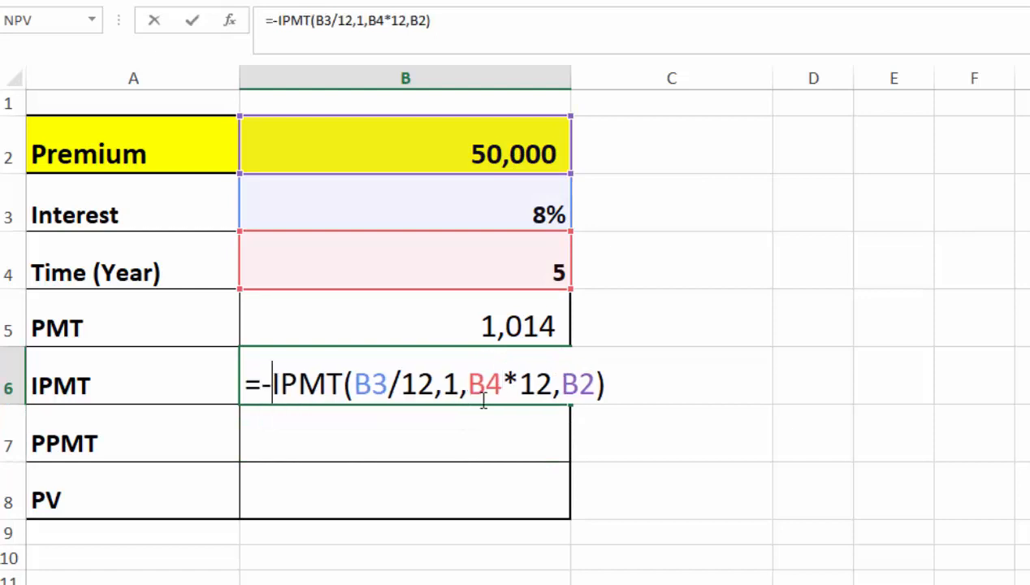
{"action": "left_click", "coordinate": [619, 390]}
{"action": "key", "text": "ctrl+Return"}
Reopen the IPMT formula in B6 to review its minus sign and arguments, leaving it as entered
{"action": "double_click", "coordinate": [497, 381]}
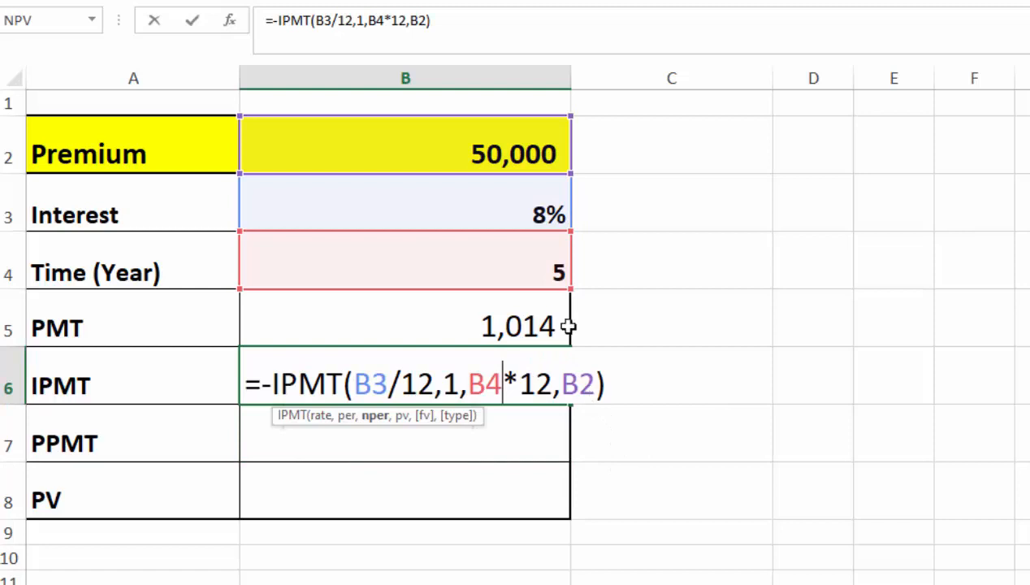
{"action": "left_click", "coordinate": [611, 385]}
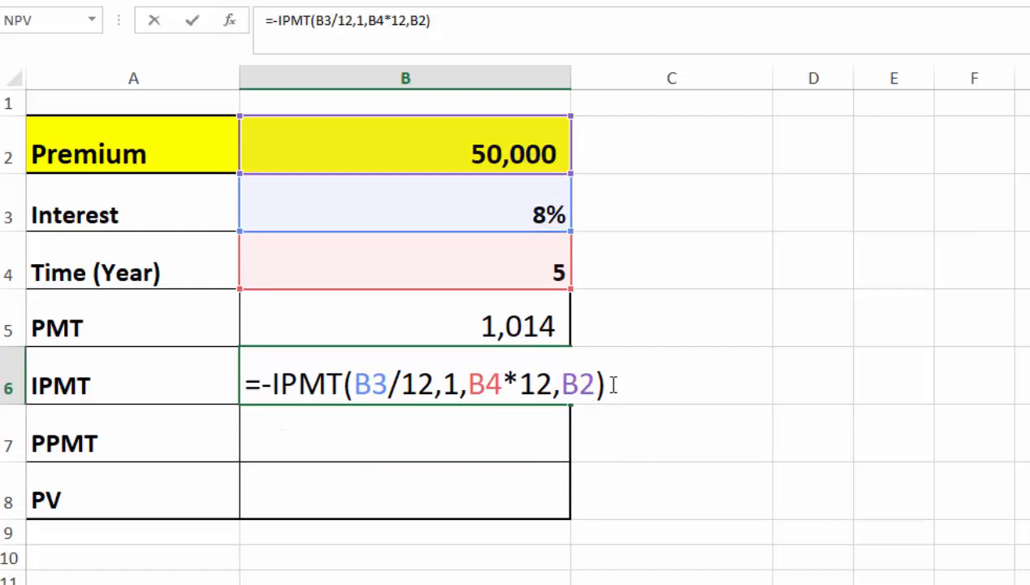
{"action": "key", "text": "Return"}
{"action": "double_click", "coordinate": [509, 362]}
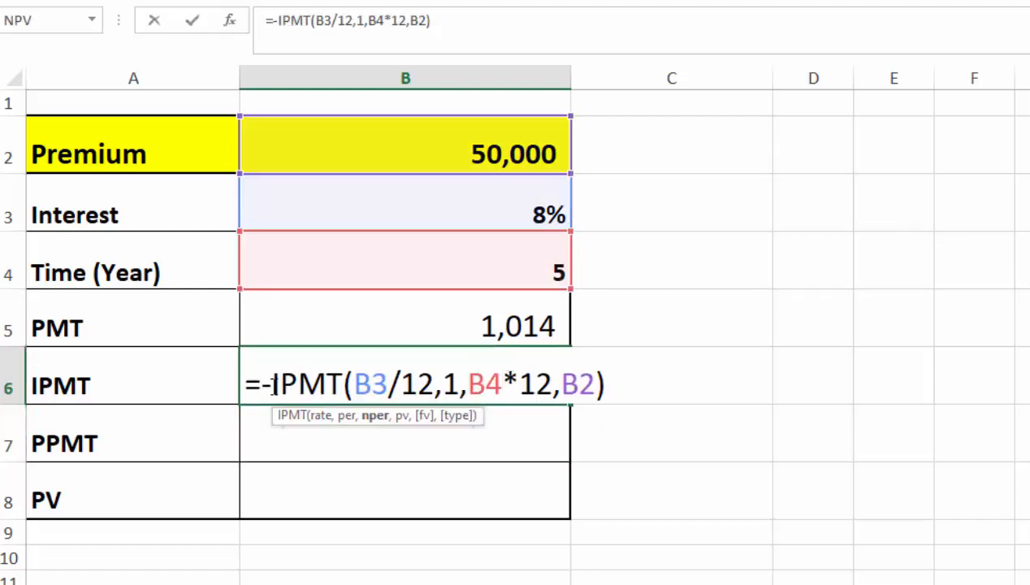
{"action": "left_click", "coordinate": [651, 377]}
{"action": "key", "text": "Return"}
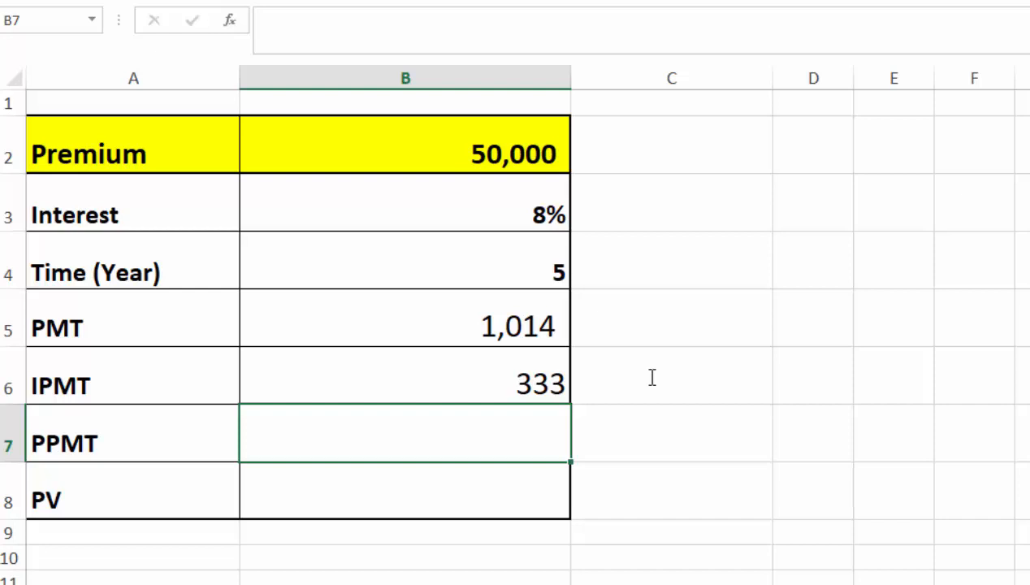
Calculate the first month's principal payment in B7 with =-PPMT(B3/12,1,B4*12,B2), referencing the interest, time and premium cells
{"action": "type", "text": "="}
{"action": "left_click", "coordinate": [650, 376]}
{"action": "type", "text": "-"}
{"action": "key", "text": "BackSpace"}
{"action": "key", "text": "BackSpace"}
{"action": "key", "text": "BackSpace"}
{"action": "type", "text": "-PPM"}
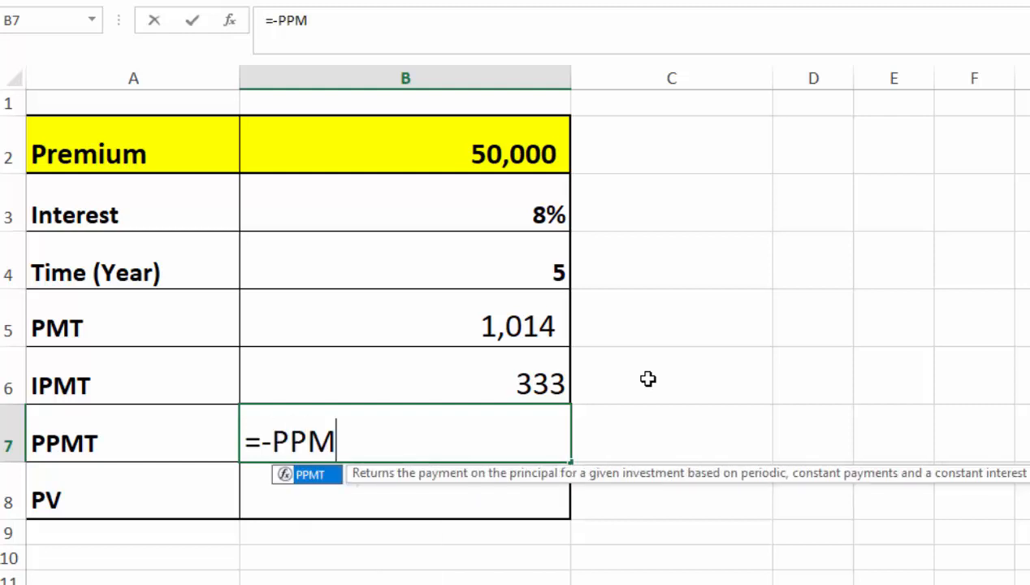
{"action": "type", "text": "T("}
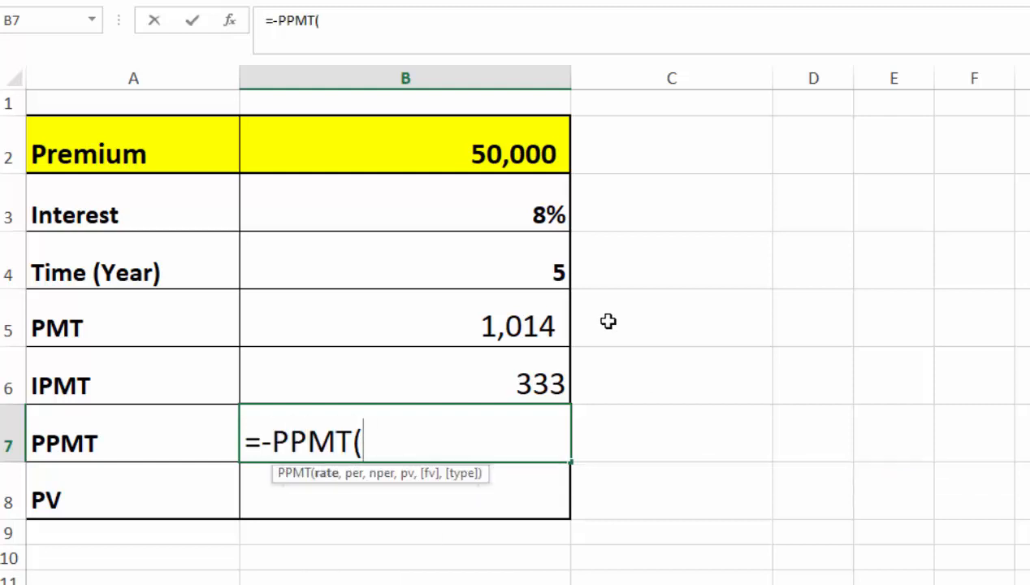
{"action": "left_click", "coordinate": [488, 216]}
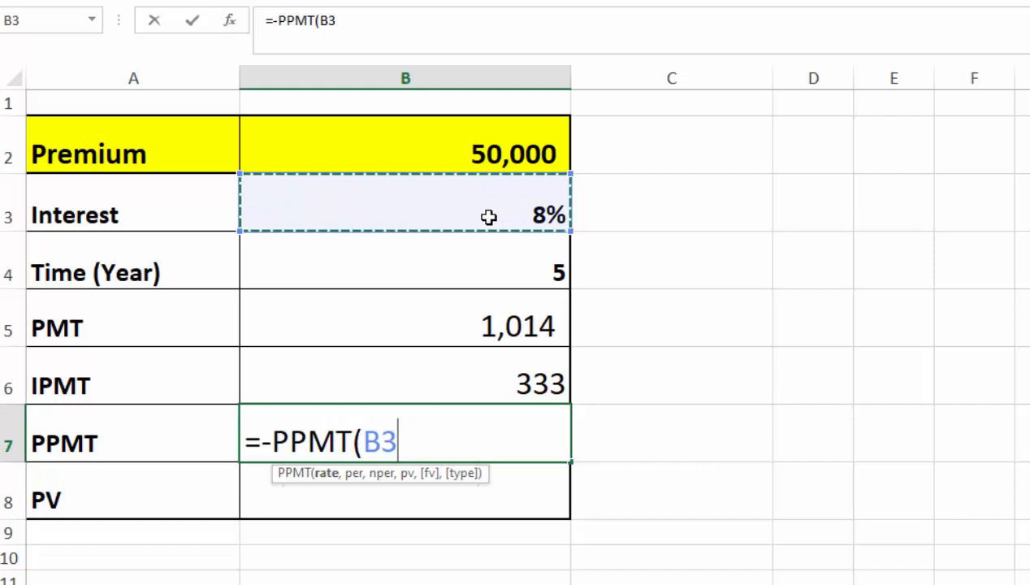
{"action": "type", "text": "?"}
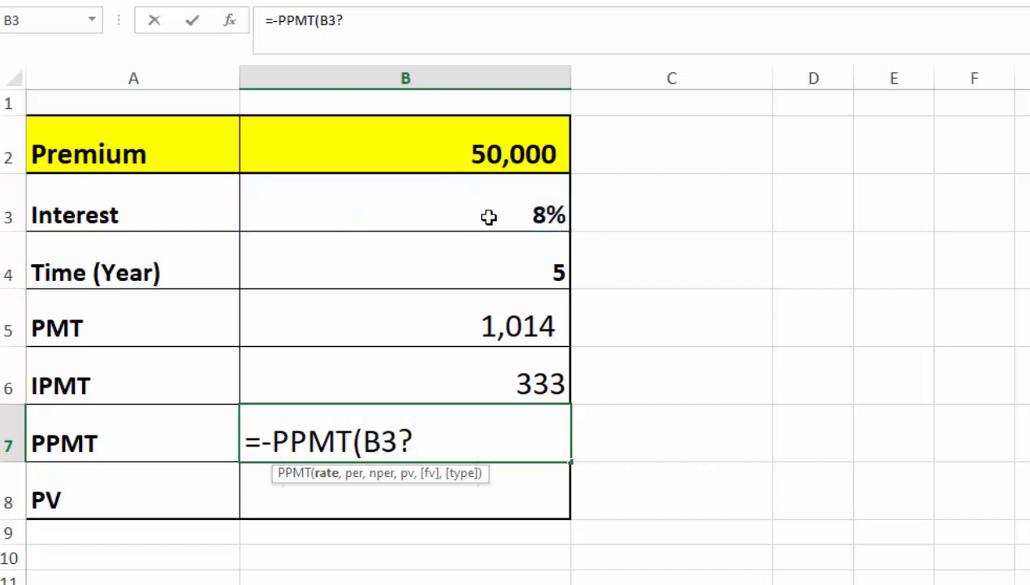
{"action": "key", "text": "BackSpace"}
{"action": "type", "text": "/1"}
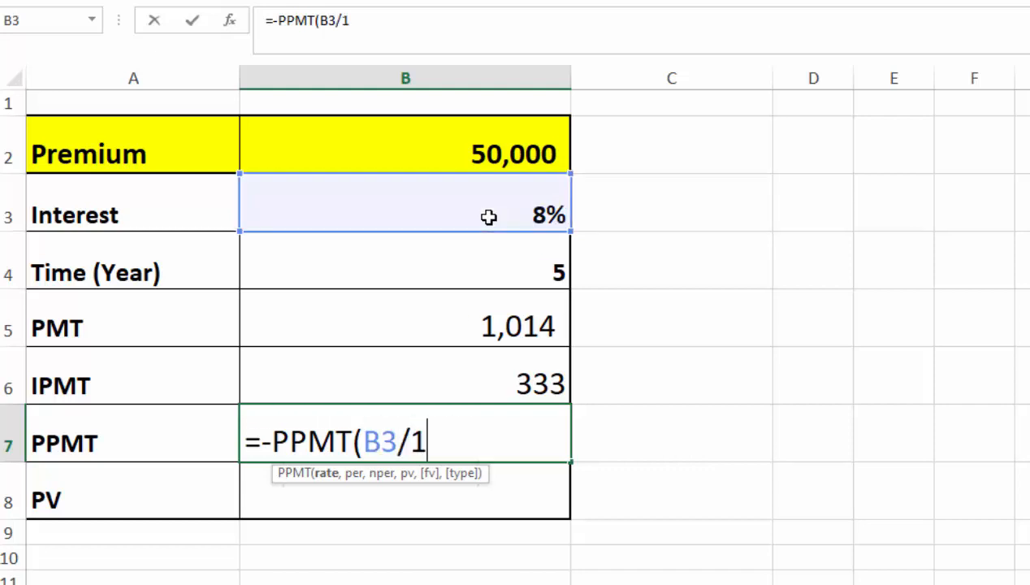
{"action": "type", "text": "2,"}
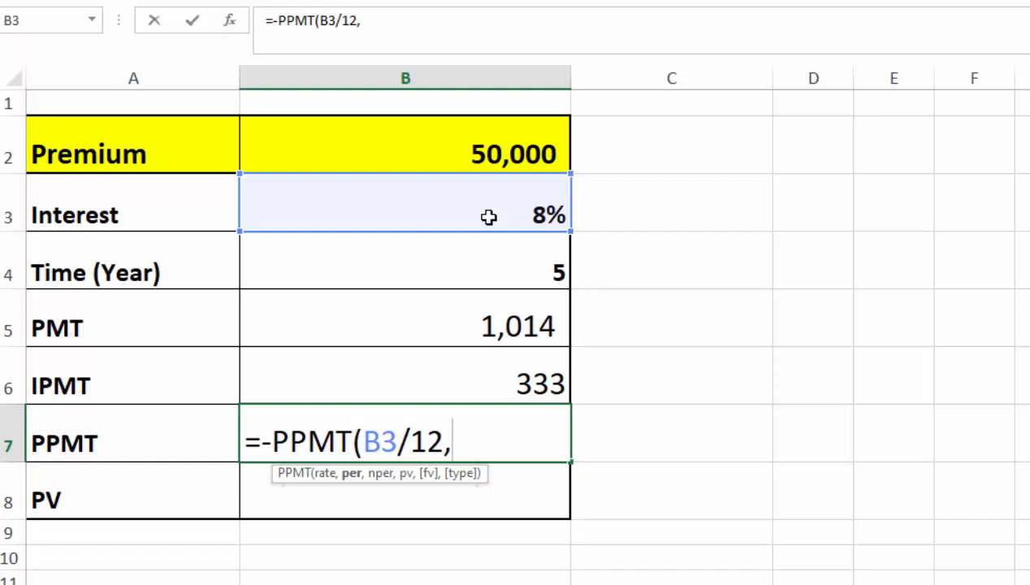
{"action": "type", "text": "1,"}
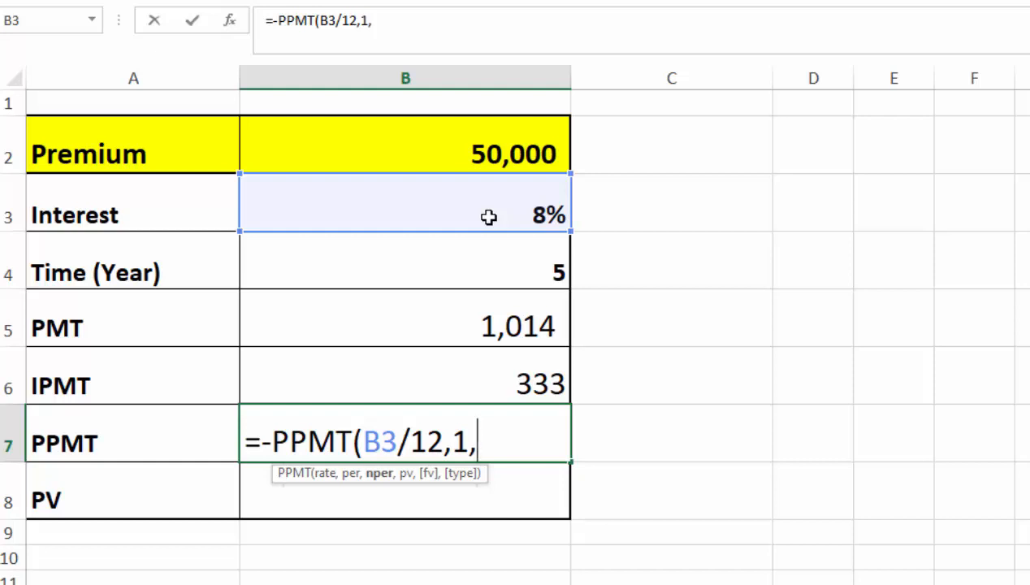
{"action": "left_click", "coordinate": [501, 254]}
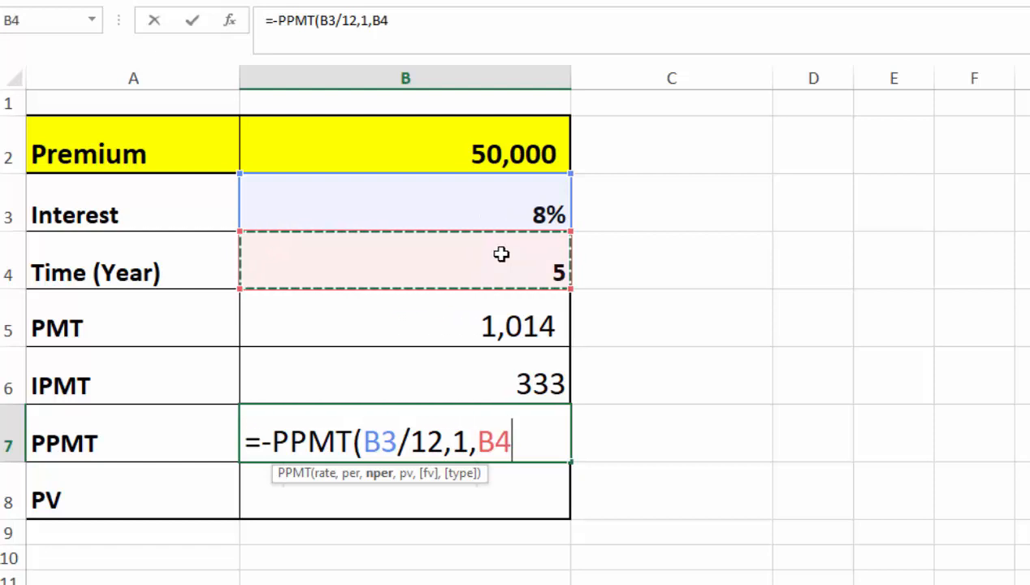
{"action": "type", "text": "*"}
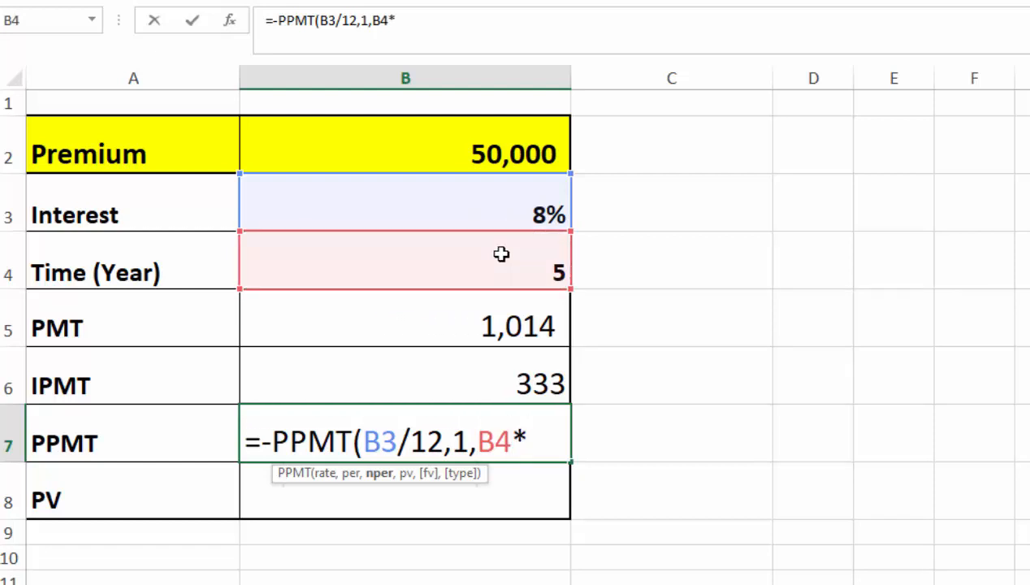
{"action": "type", "text": "12"}
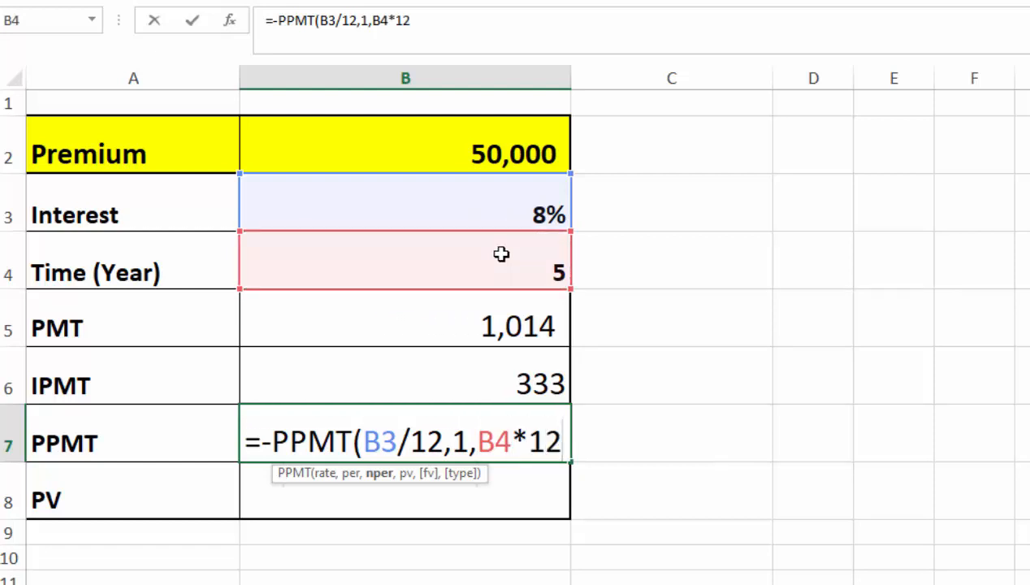
{"action": "type", "text": ","}
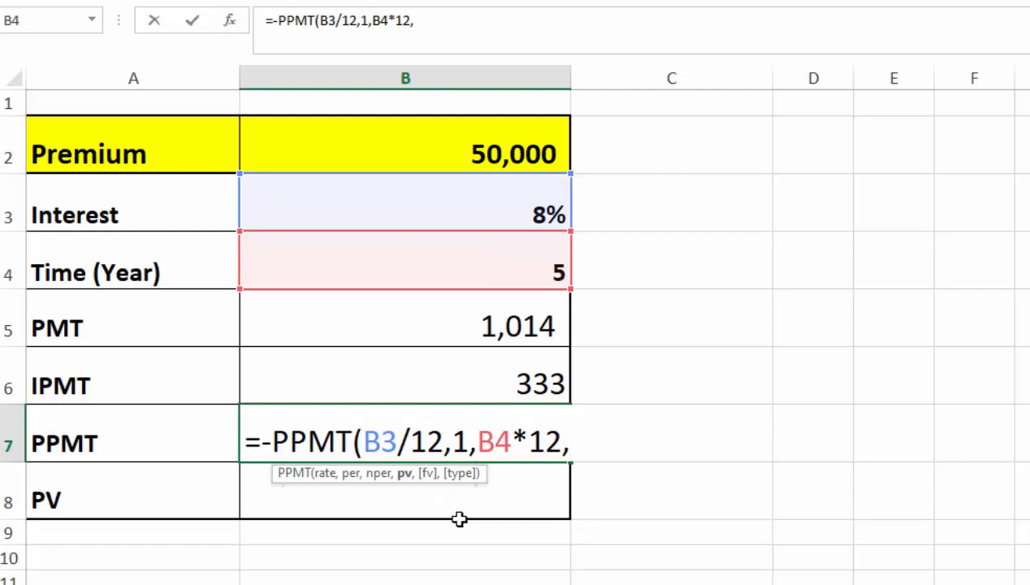
{"action": "left_click", "coordinate": [507, 138]}
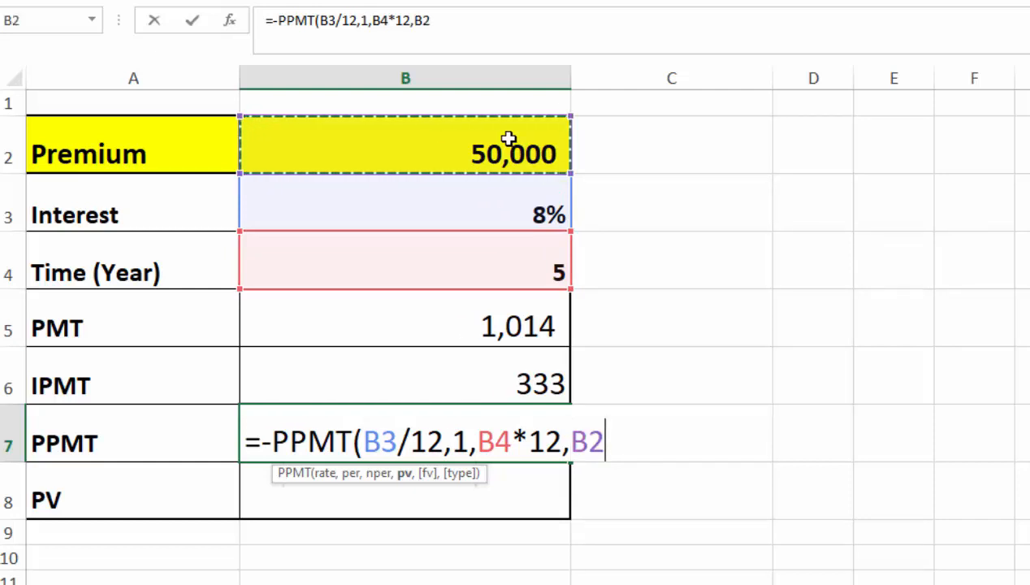
{"action": "type", "text": ")"}
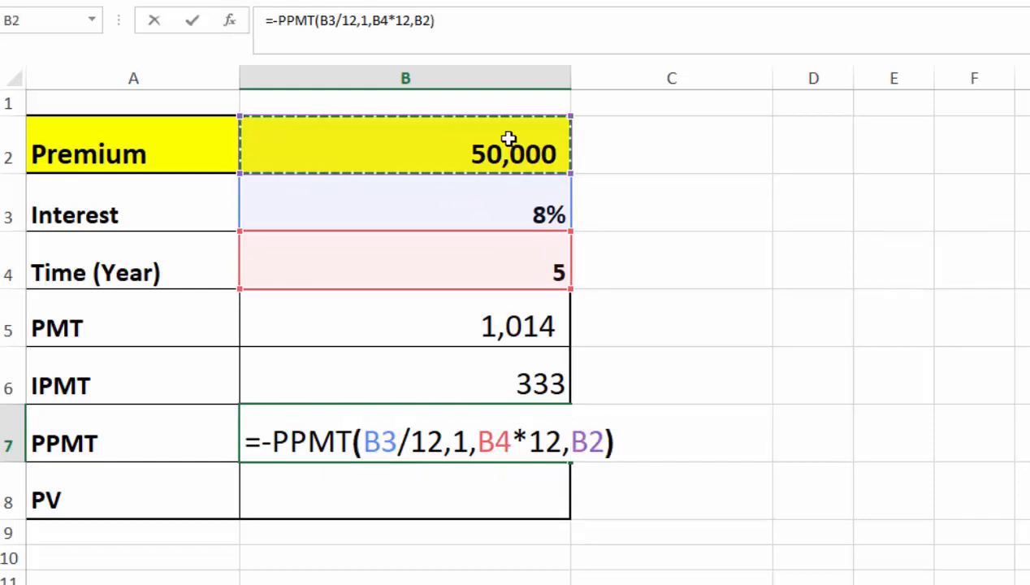
{"action": "key", "text": "Return"}
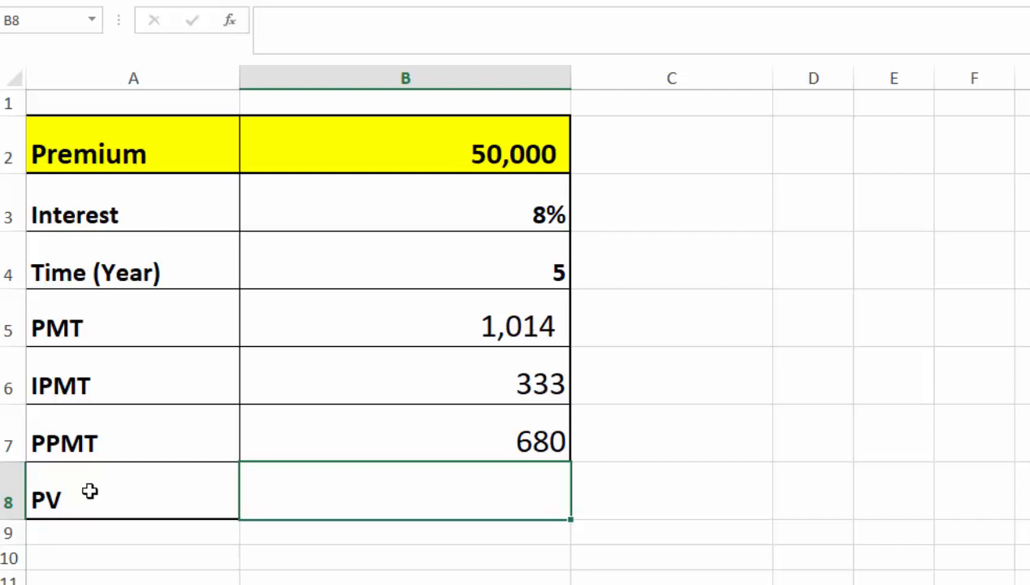
Insert a blank row above PV and add the principal and interest payments in B8 with =B7+B6
{"action": "right_click", "coordinate": [5, 482]}
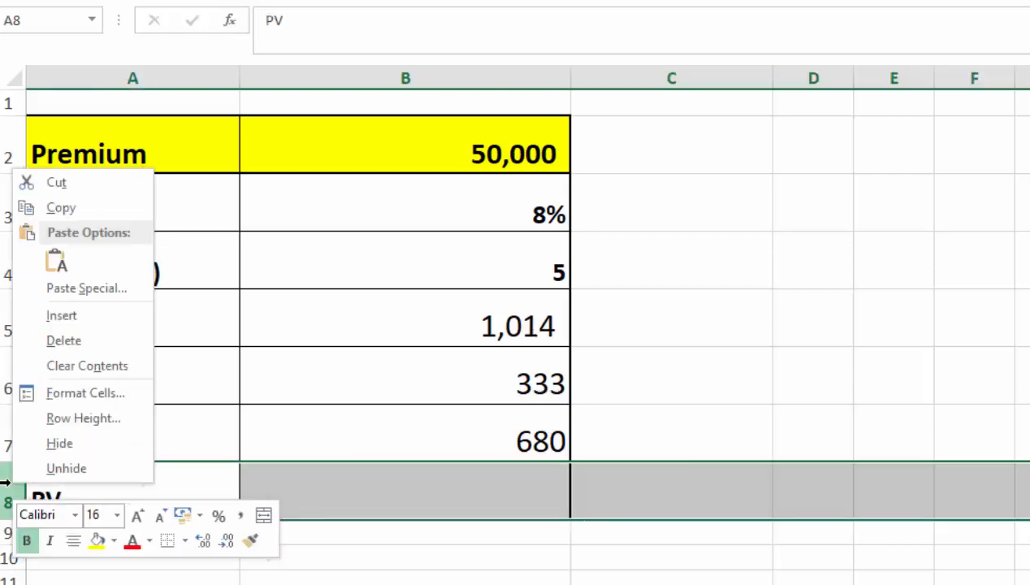
{"action": "left_click", "coordinate": [61, 315]}
{"action": "left_click", "coordinate": [474, 487]}
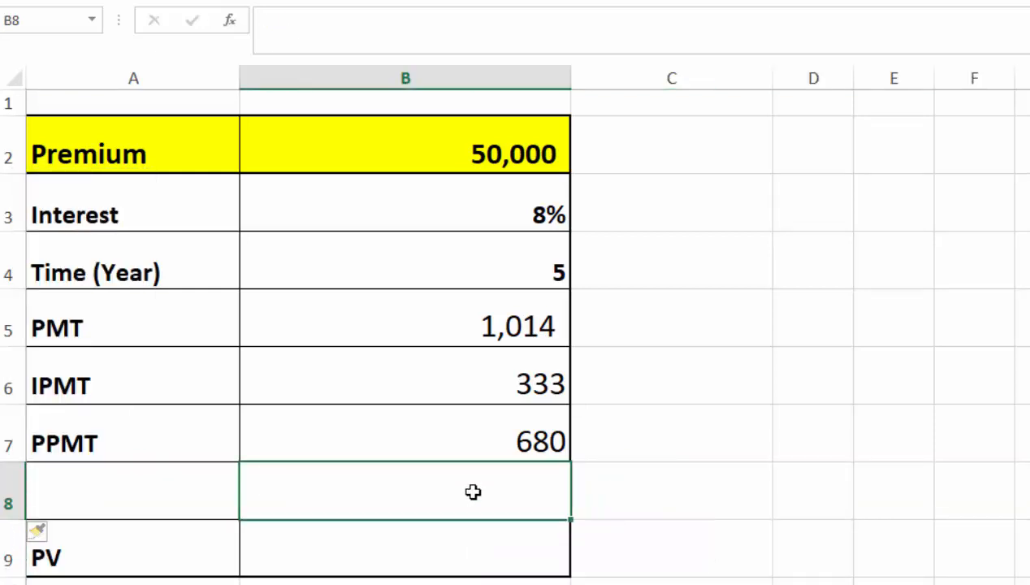
{"action": "type", "text": "="}
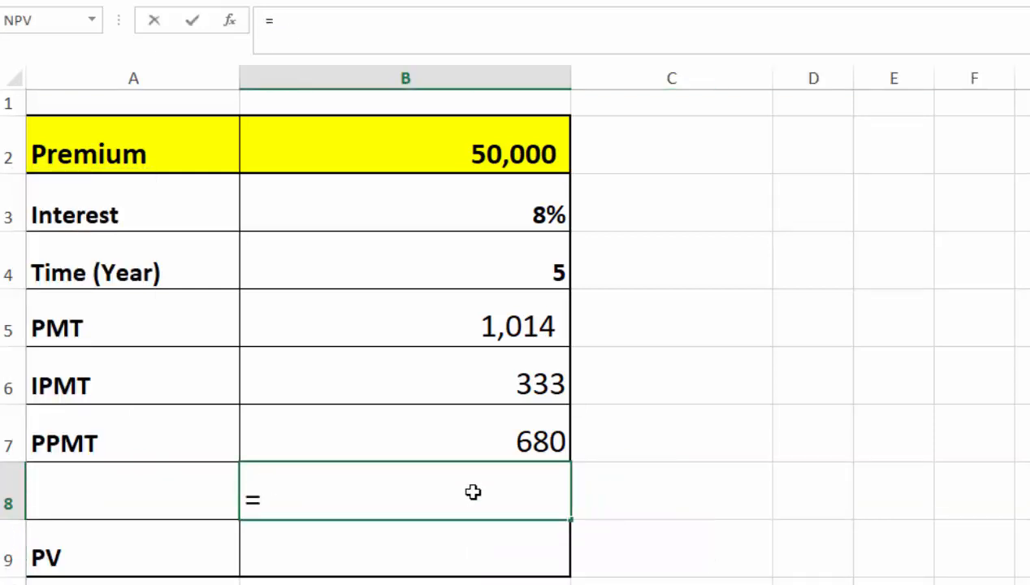
{"action": "left_click", "coordinate": [550, 428]}
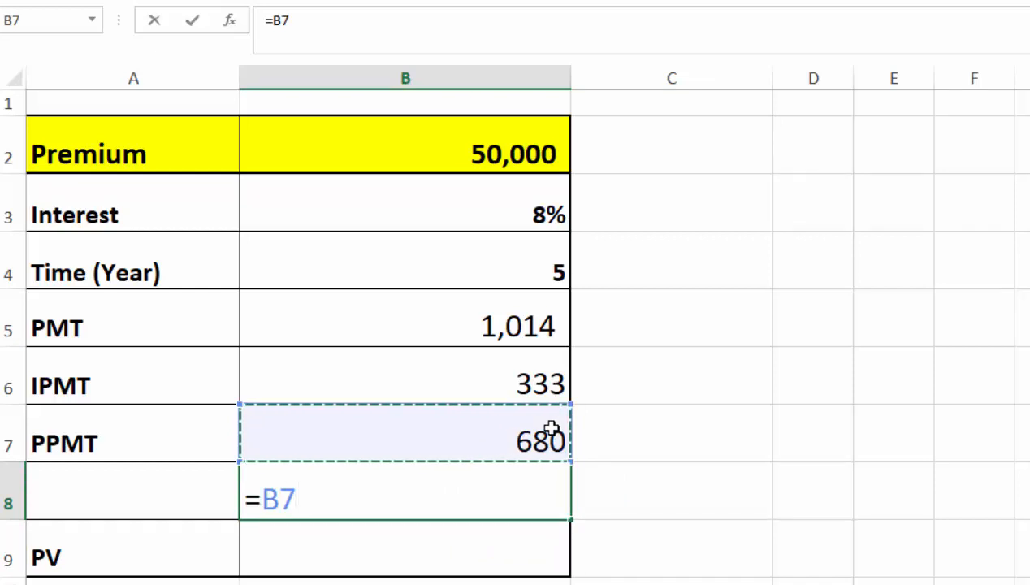
{"action": "type", "text": "+"}
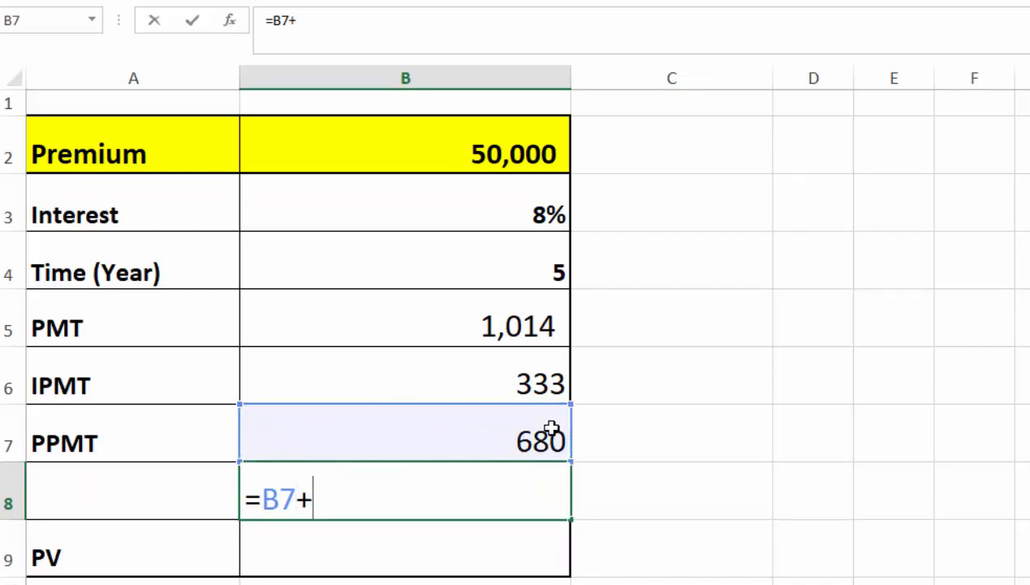
{"action": "left_click", "coordinate": [517, 375]}
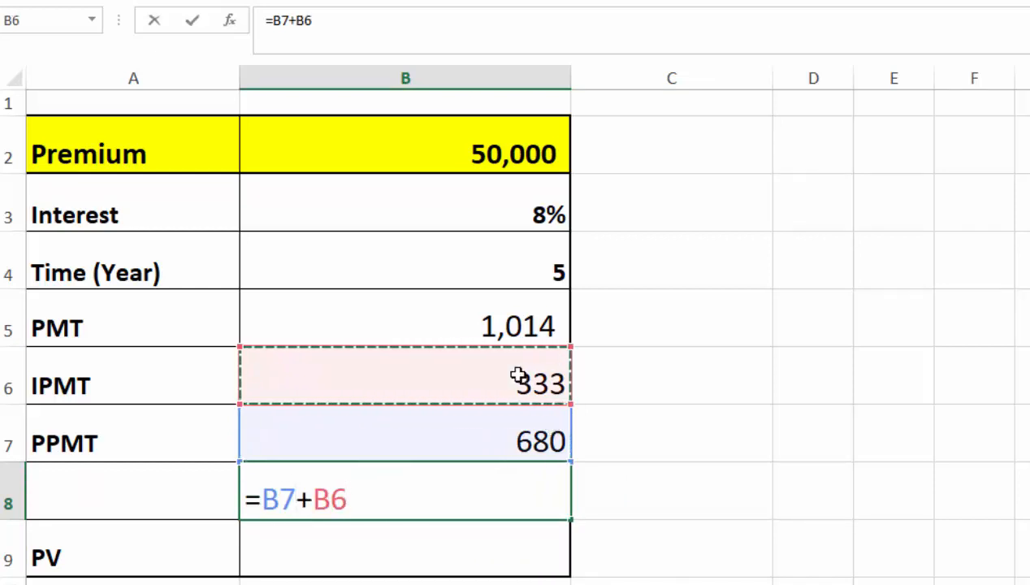
{"action": "key", "text": "Return"}
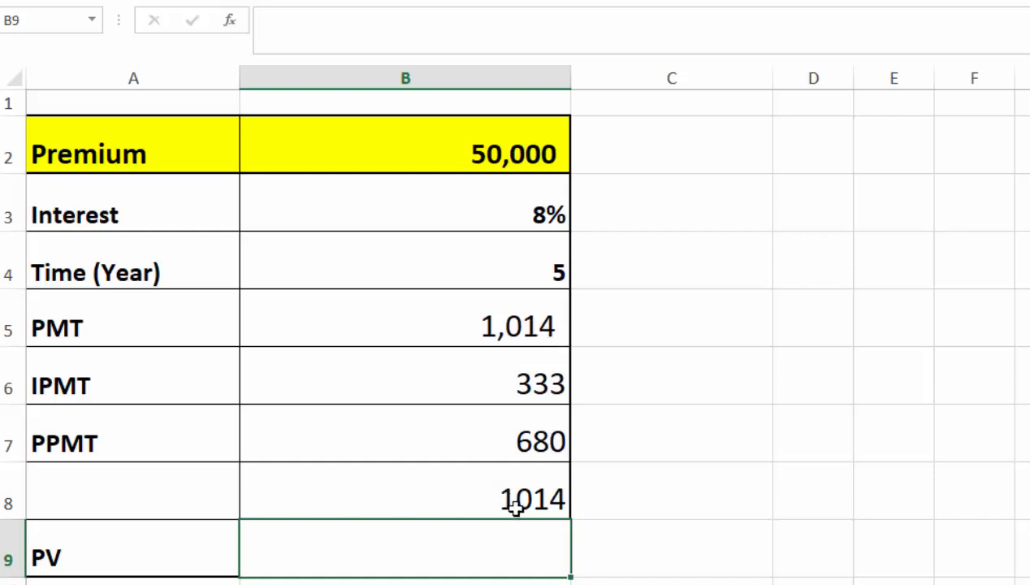
Calculate the present value in B9 with =PV(B3/12,B4*12,B5), referencing the interest, time and PMT cells
{"action": "left_click_drag", "start_coordinate": [506, 548], "coordinate": [462, 552]}
{"action": "type", "text": "=P"}
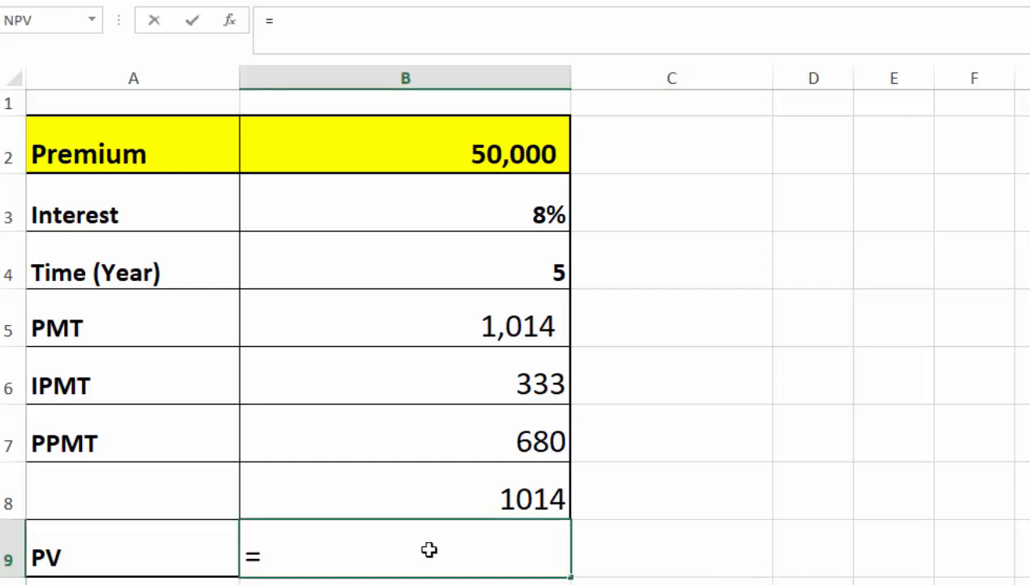
{"action": "type", "text": "V("}
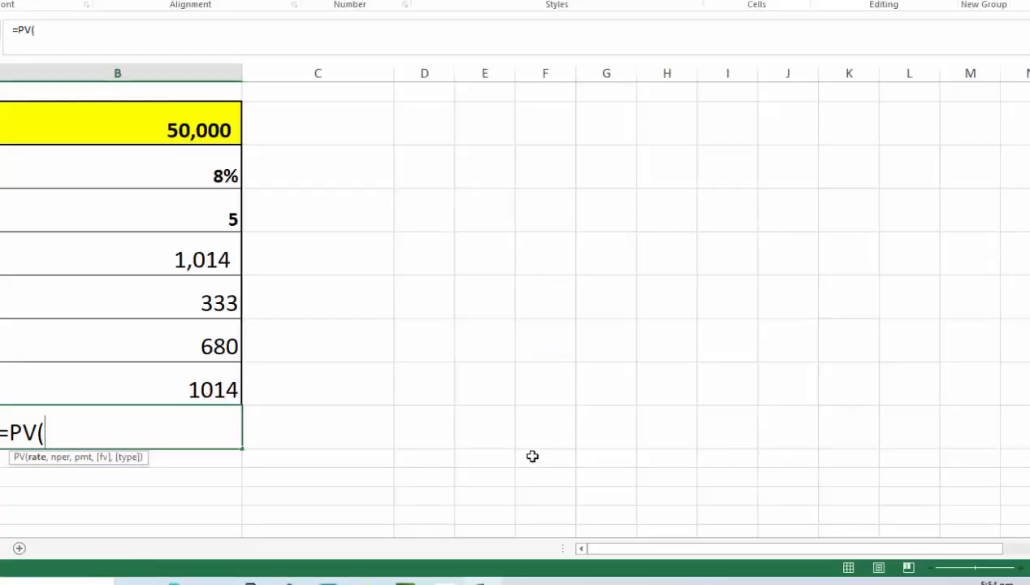
{"action": "left_click", "coordinate": [182, 176]}
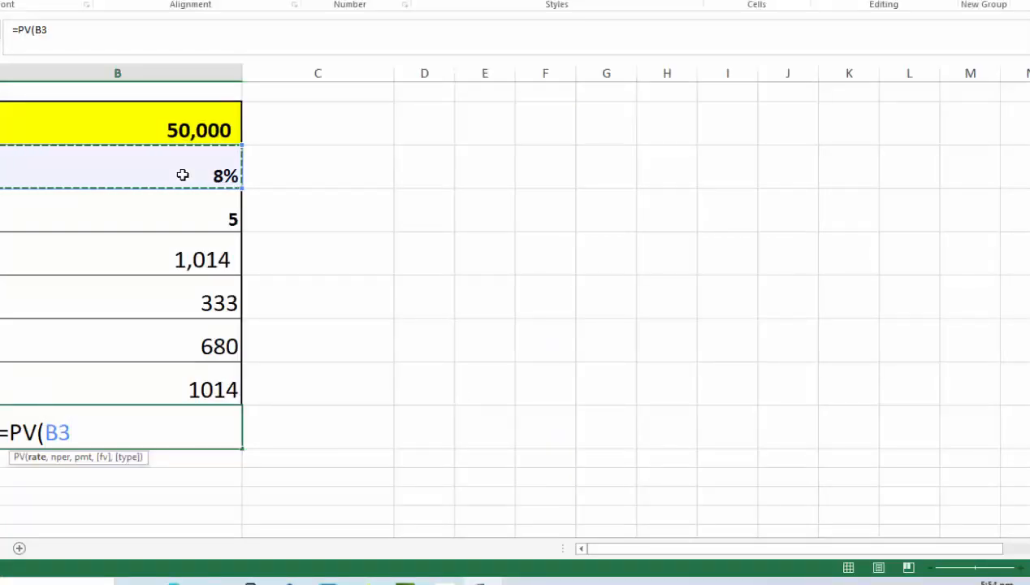
{"action": "type", "text": "/12"}
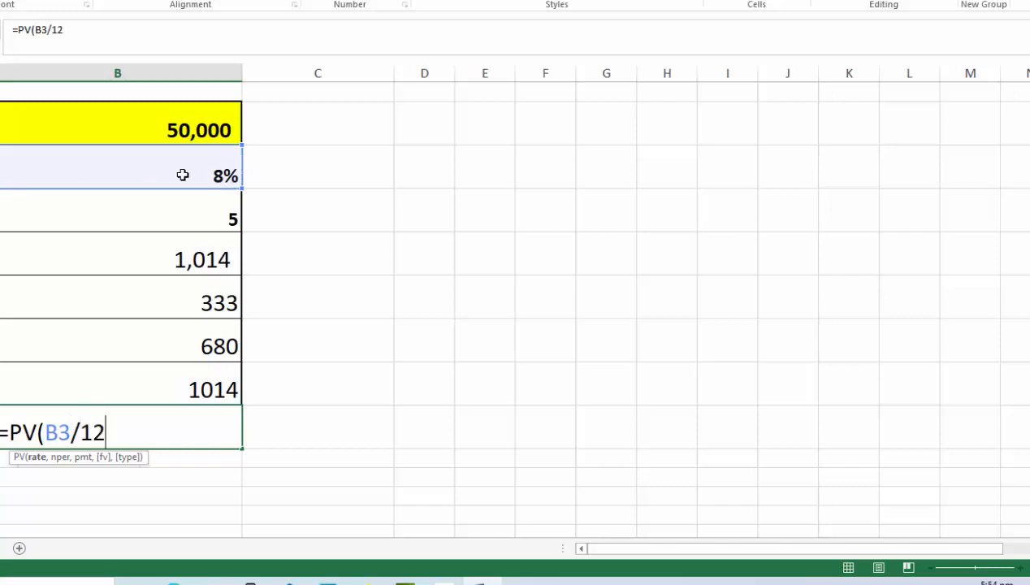
{"action": "type", "text": ","}
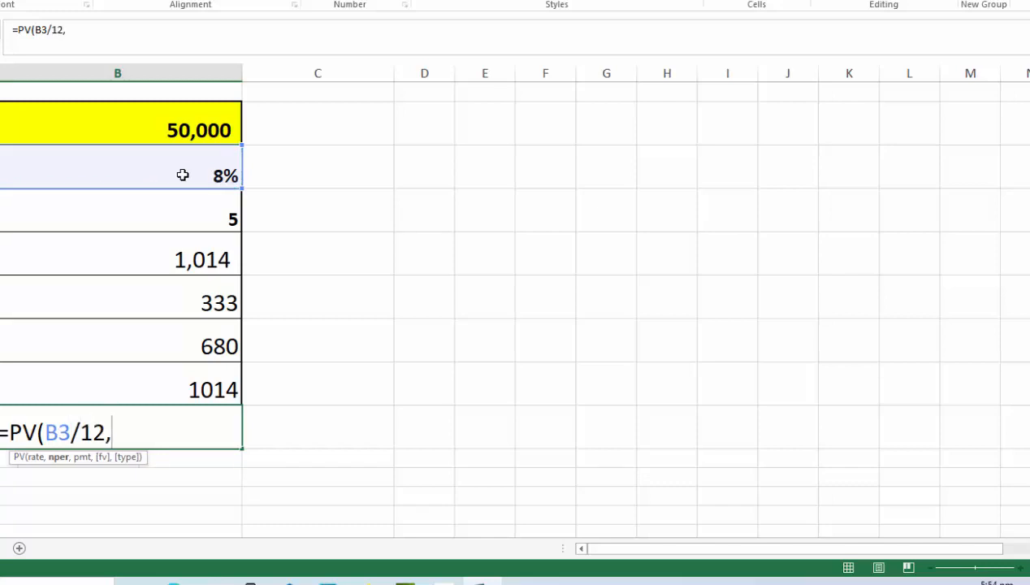
{"action": "left_click", "coordinate": [201, 209]}
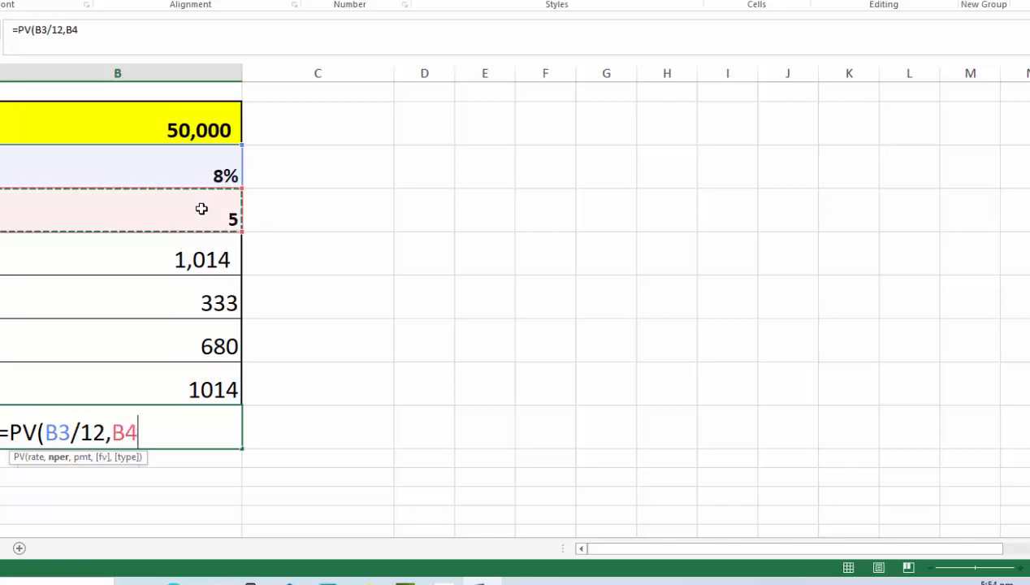
{"action": "type", "text": "*12"}
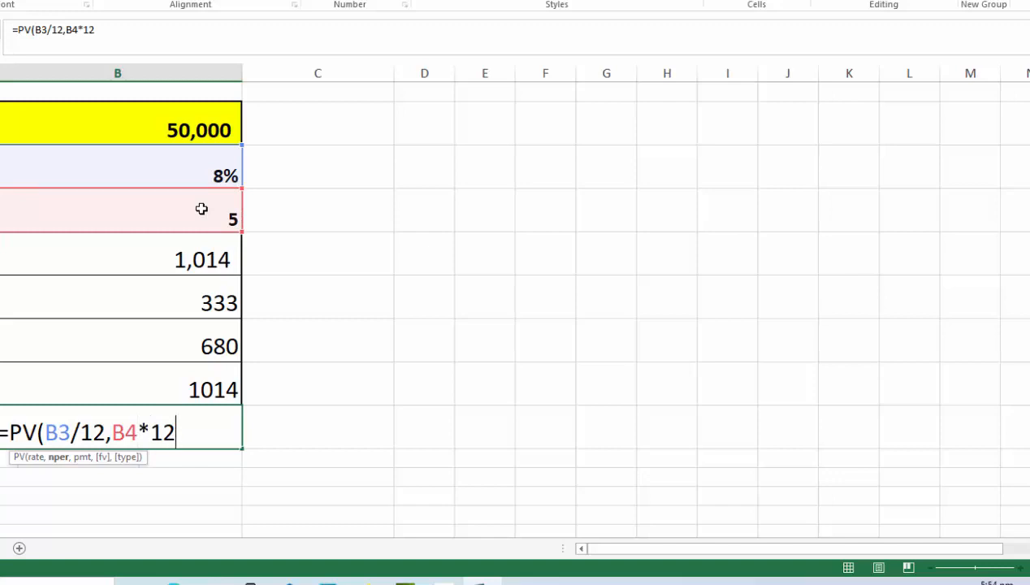
{"action": "type", "text": ","}
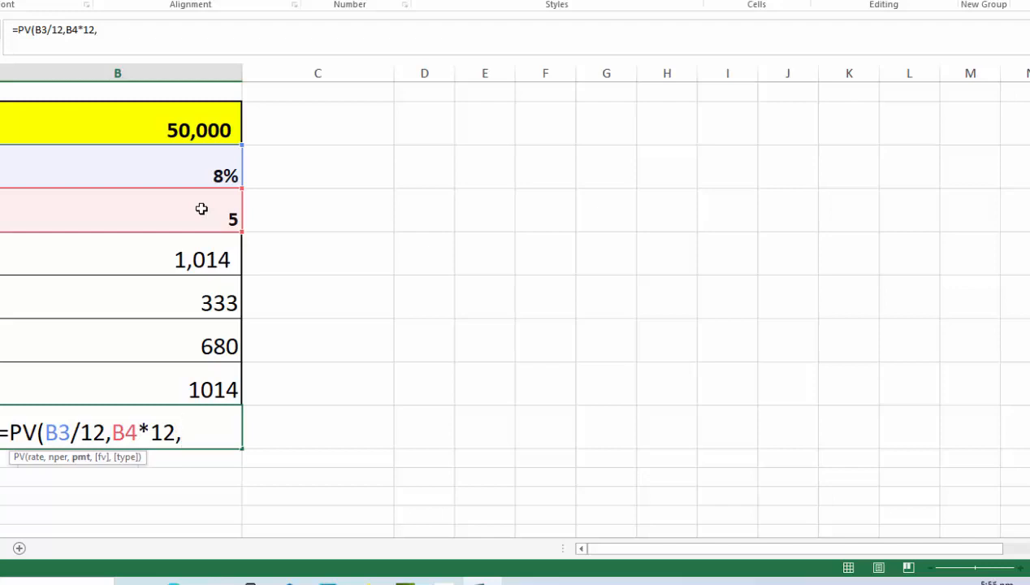
{"action": "left_click", "coordinate": [198, 257]}
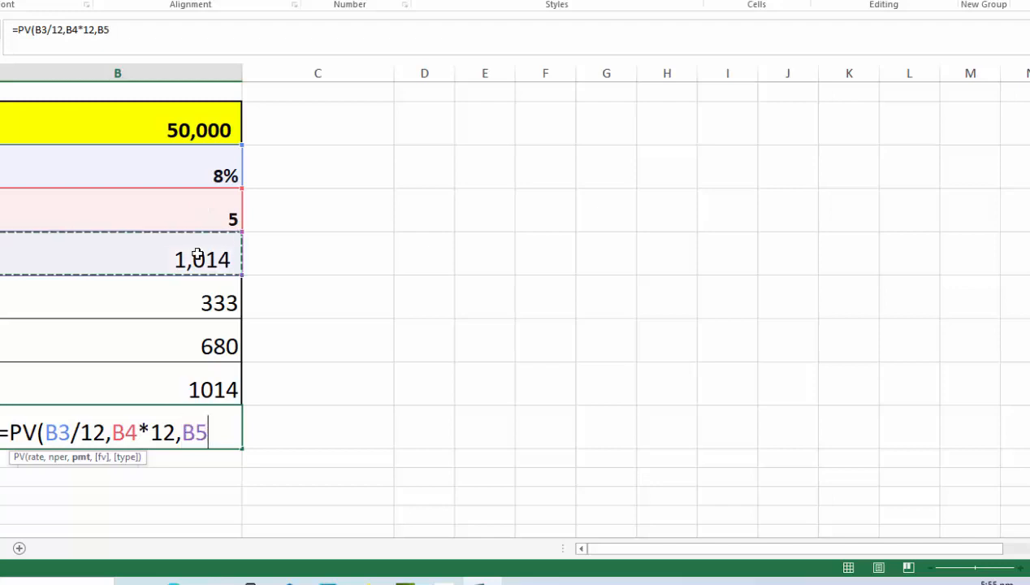
{"action": "type", "text": ")"}
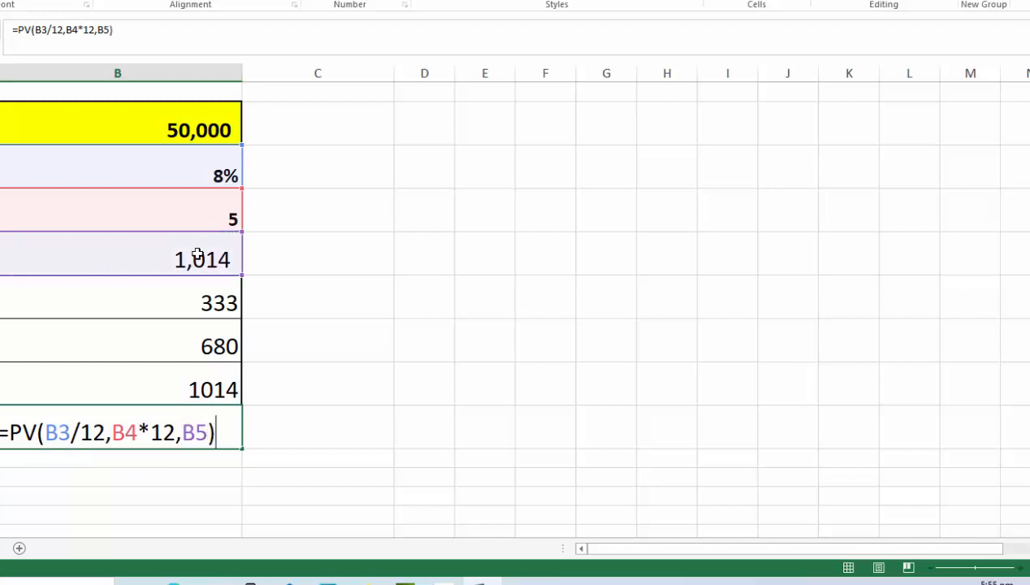
{"action": "key", "text": "Return"}
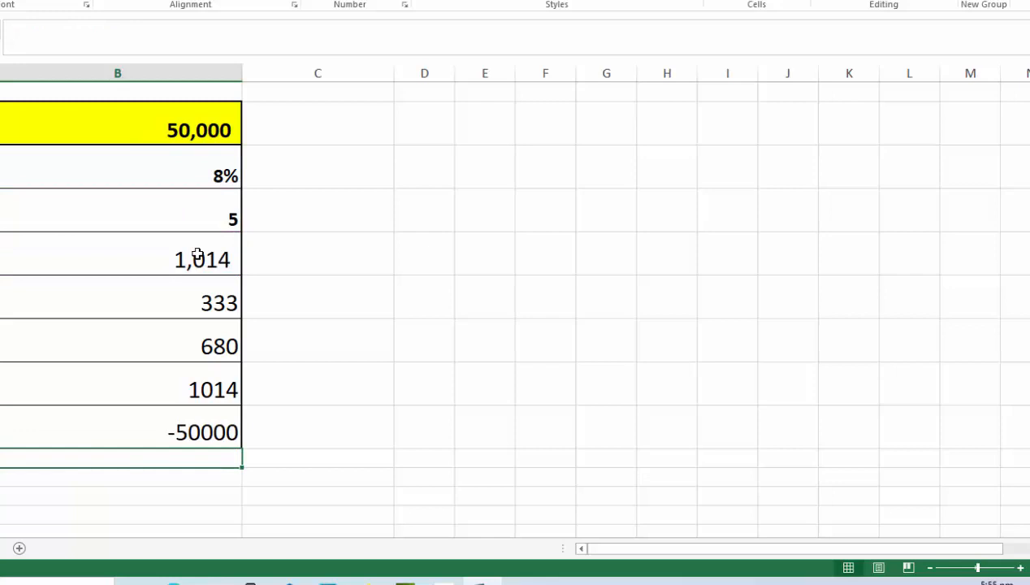
Negate the present value formula in B9 so that it reads =-PV(B3/12,B4*12,B5)
{"action": "left_click", "coordinate": [159, 437]}
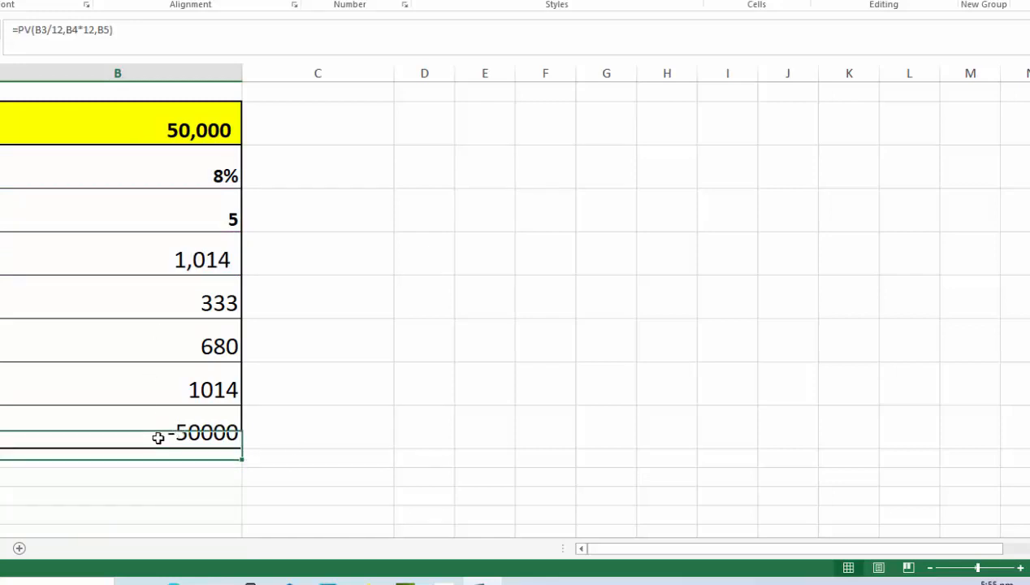
{"action": "double_click", "coordinate": [159, 437]}
{"action": "key", "text": "Left"}
{"action": "key", "text": "Left"}
{"action": "key", "text": "Left"}
{"action": "key", "text": "Left"}
{"action": "key", "text": "Left"}
{"action": "key", "text": "Left"}
{"action": "key", "text": "Left"}
{"action": "key", "text": "Left"}
{"action": "key", "text": "Left"}
{"action": "key", "text": "Left"}
{"action": "key", "text": "Left"}
{"action": "key", "text": "Left"}
{"action": "key", "text": "Left"}
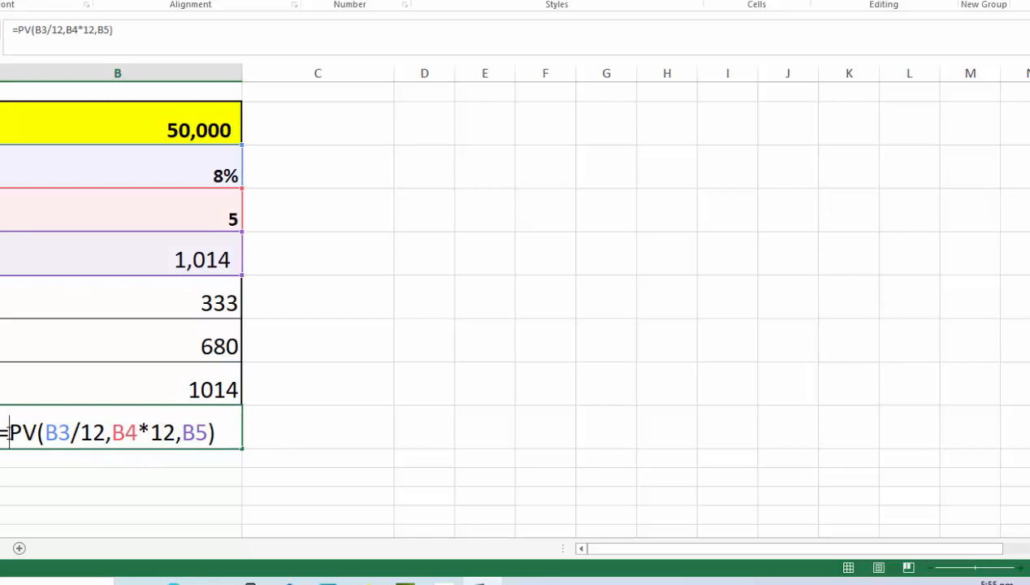
{"action": "type", "text": "-"}
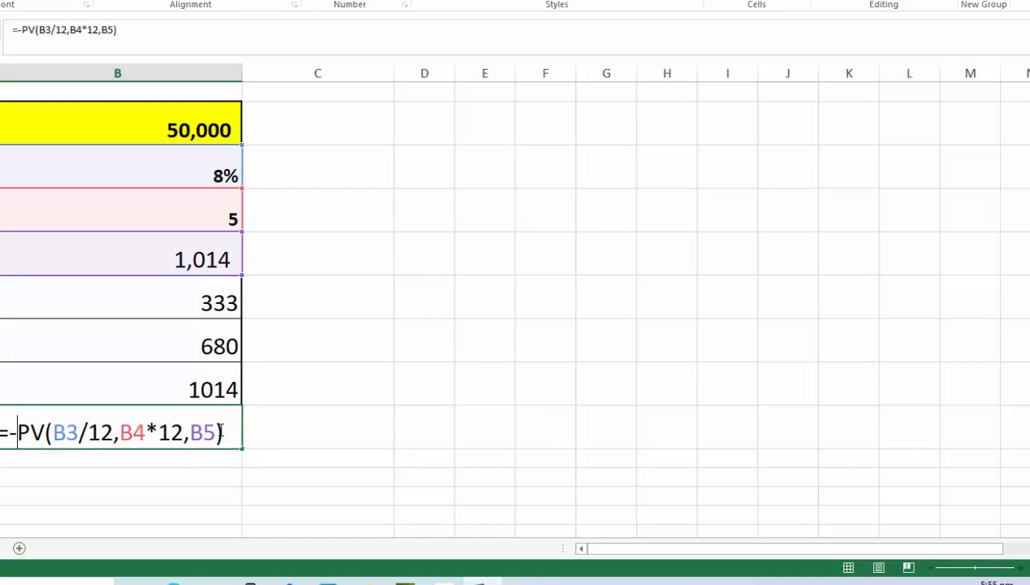
{"action": "key", "text": "Return"}
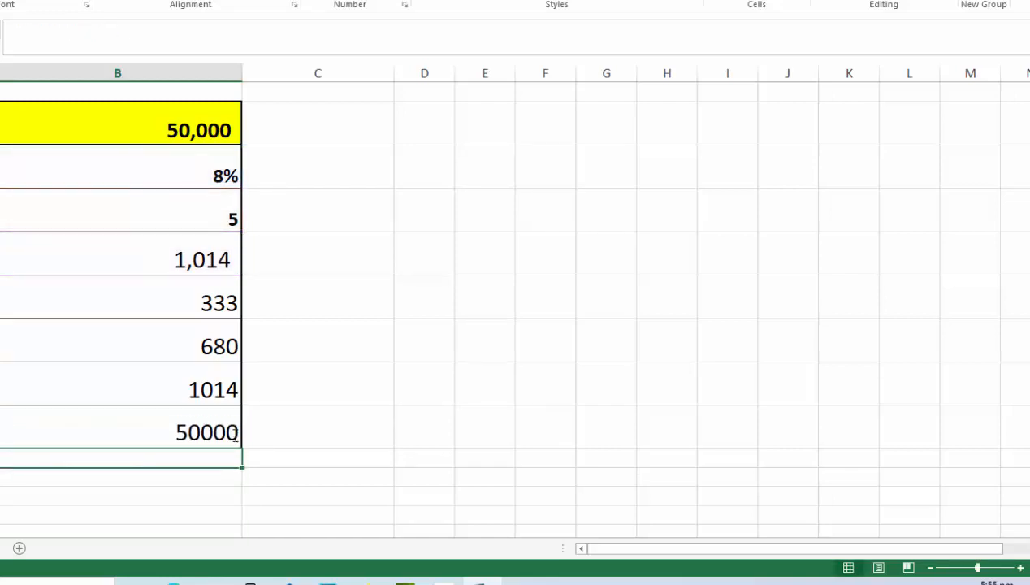
Format the present value in B9 with a thousands separator and no decimals
{"action": "left_click", "coordinate": [203, 432]}
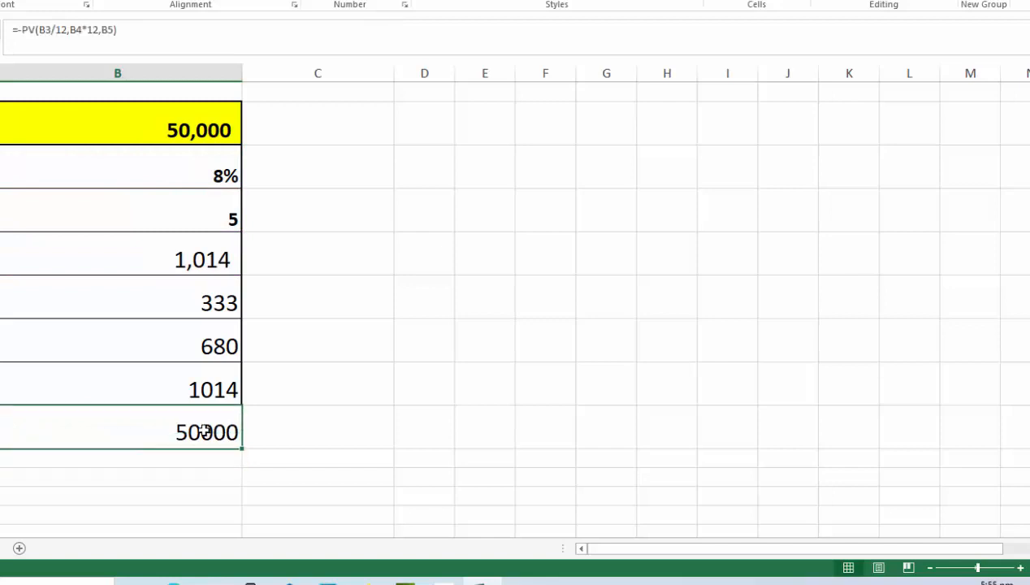
{"action": "left_click", "coordinate": [386, 229]}
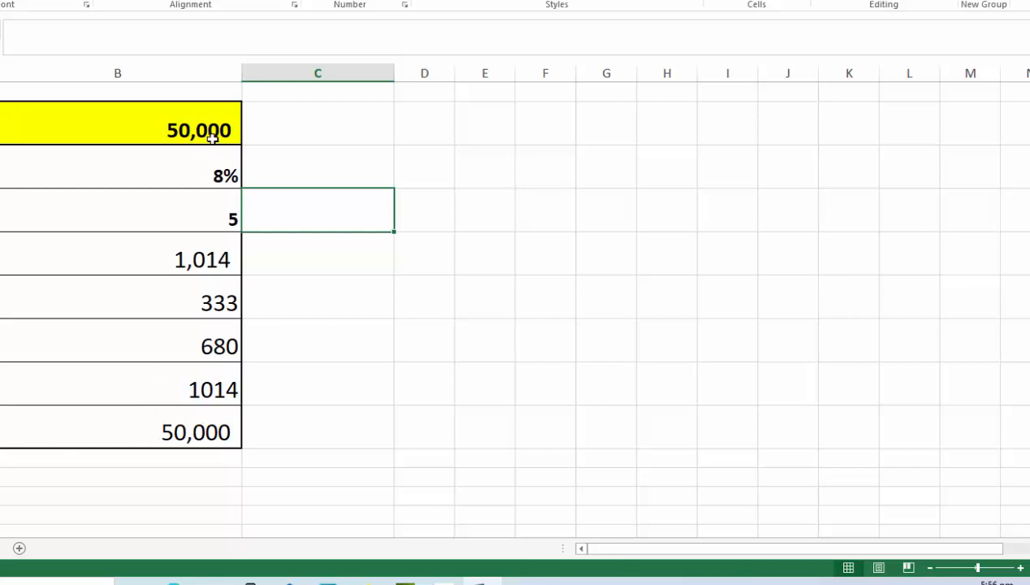
{"action": "left_click", "coordinate": [588, 382]}
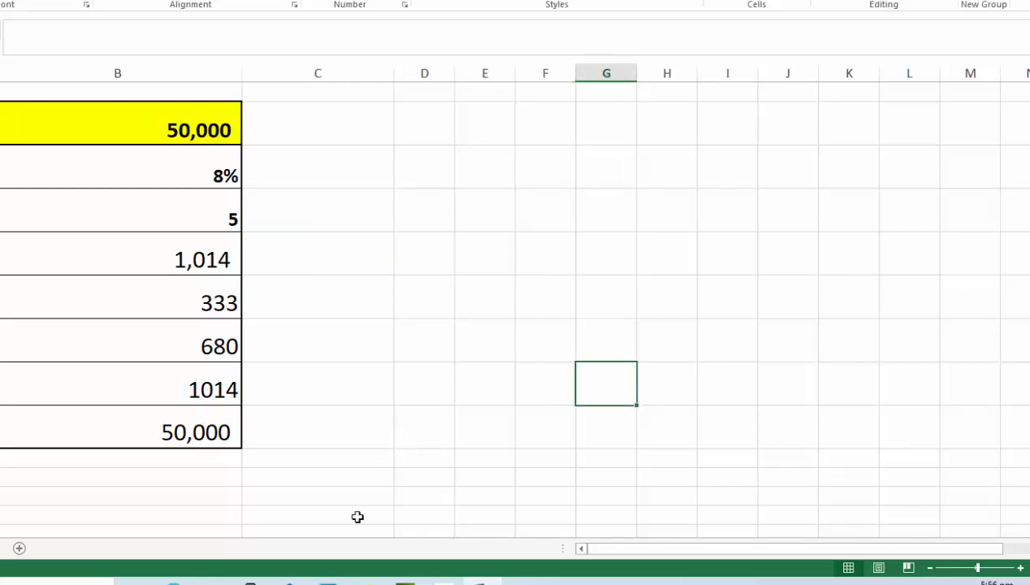
Switch to the browser window with the learning center YouTube channel's videos page
{"action": "left_click", "coordinate": [363, 579]}
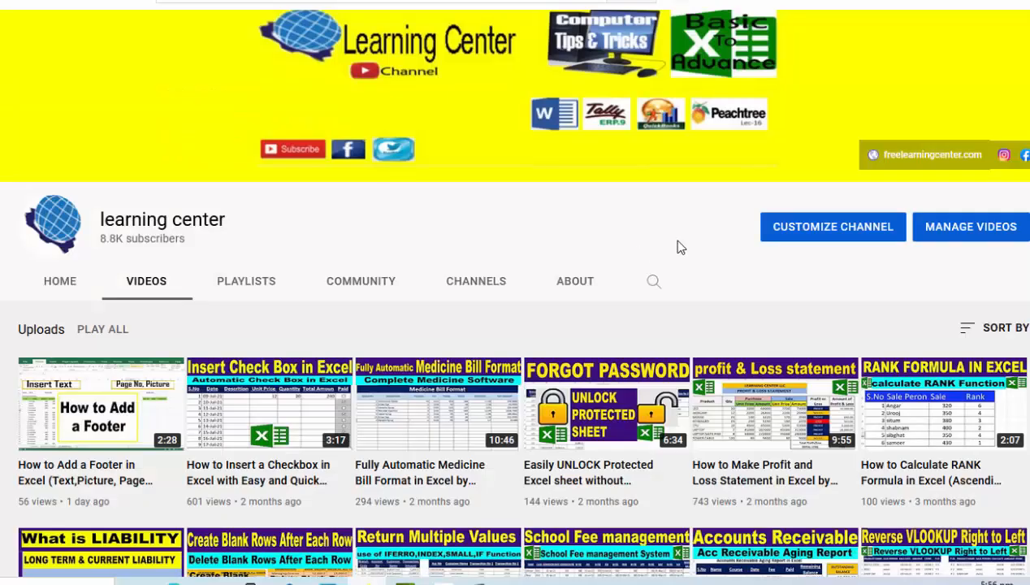